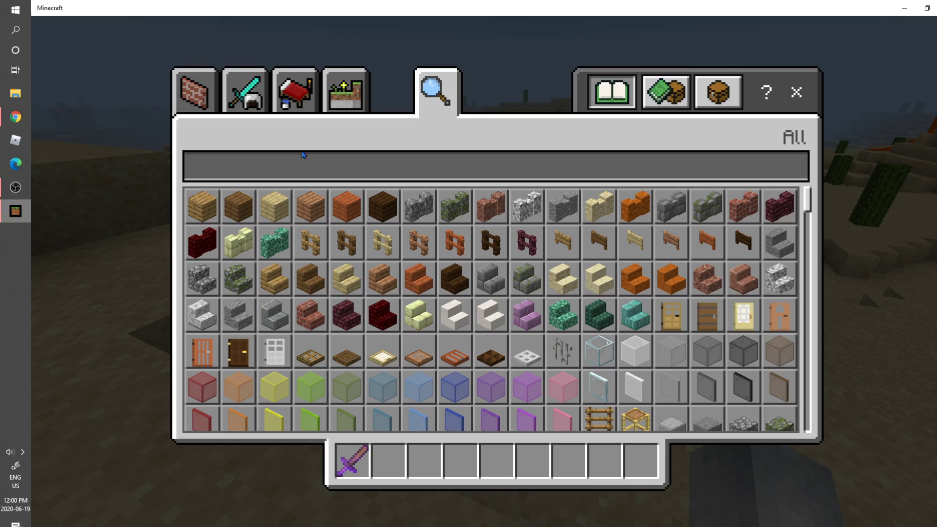
- Return to the desert world and walk past the cacti to a flat stretch of sand
click(797, 92)
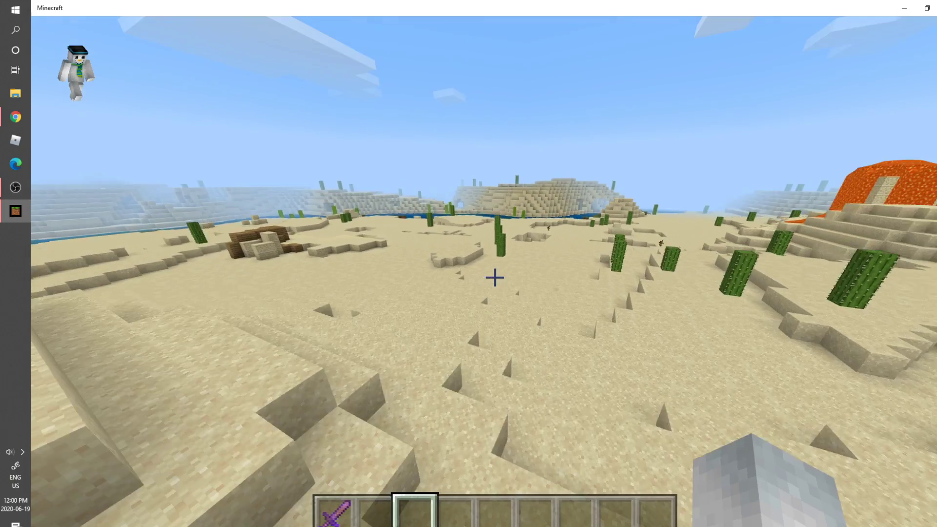
key(w)
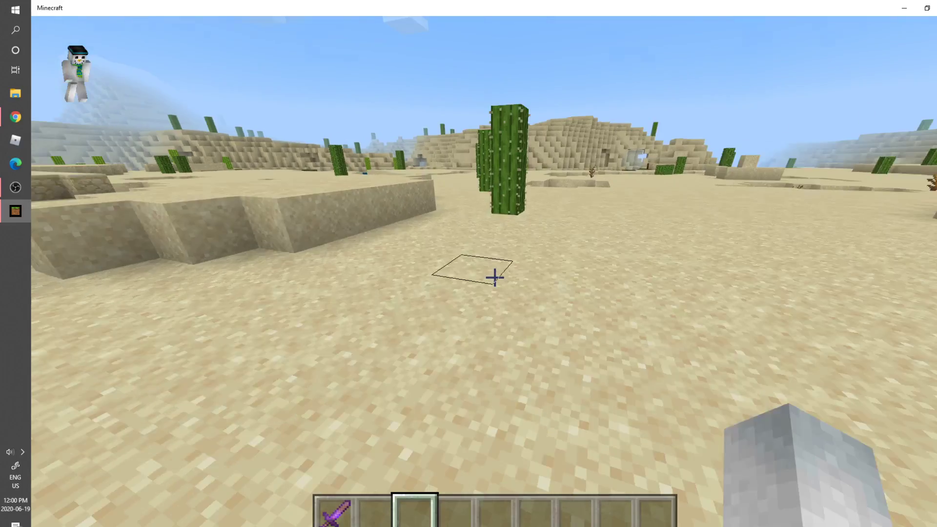
key(w)
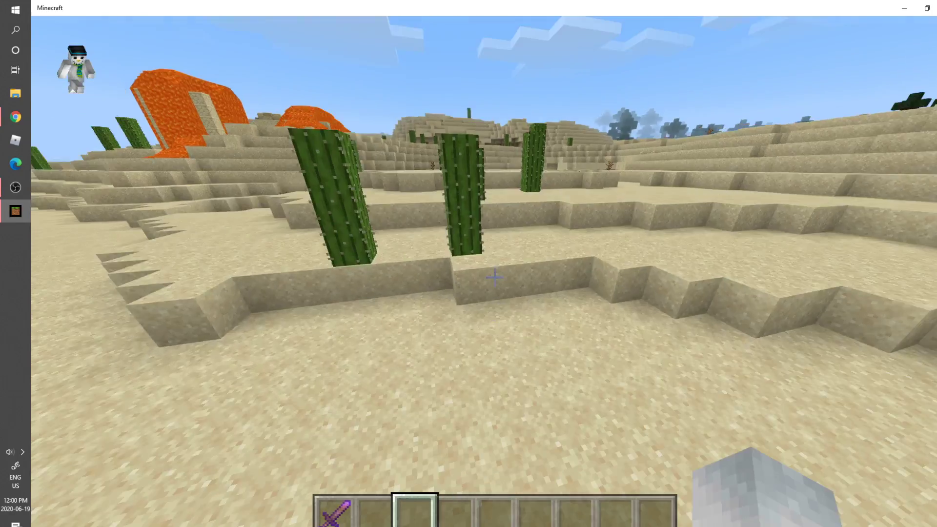
key(w)
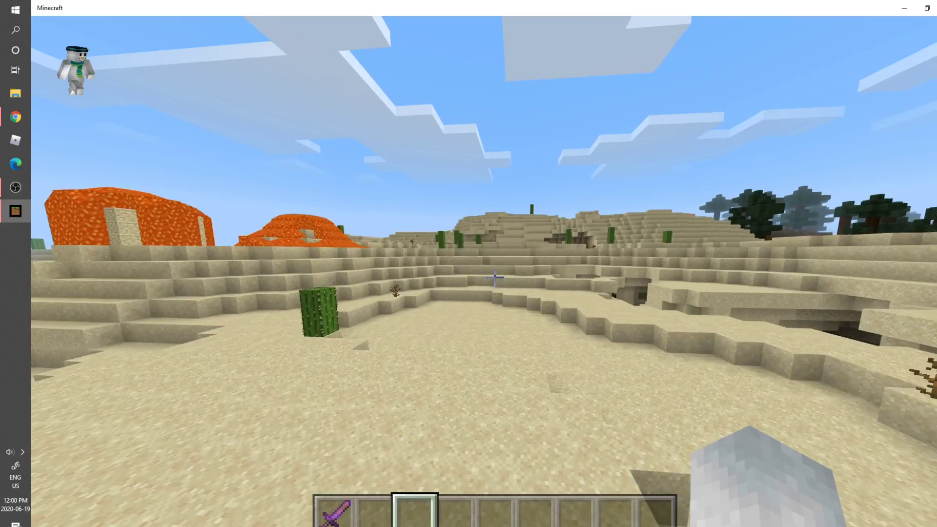
key(w)
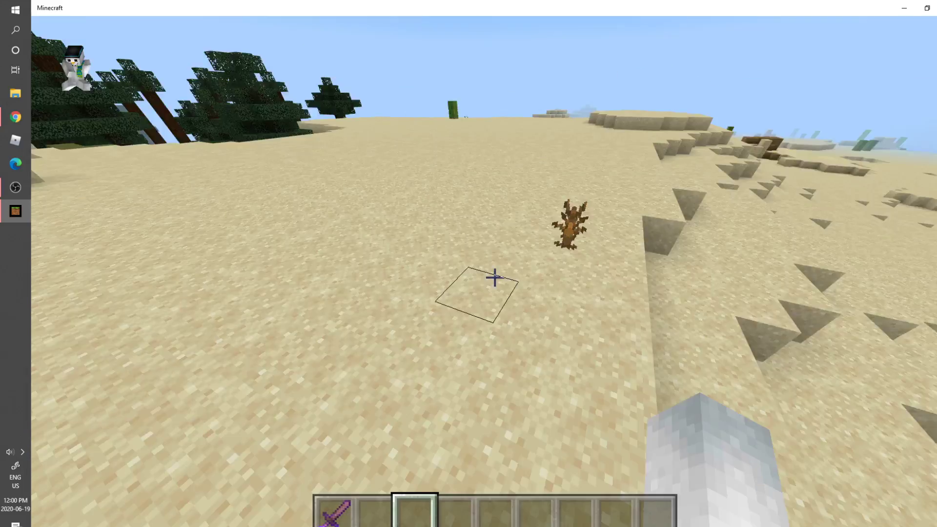
key(w)
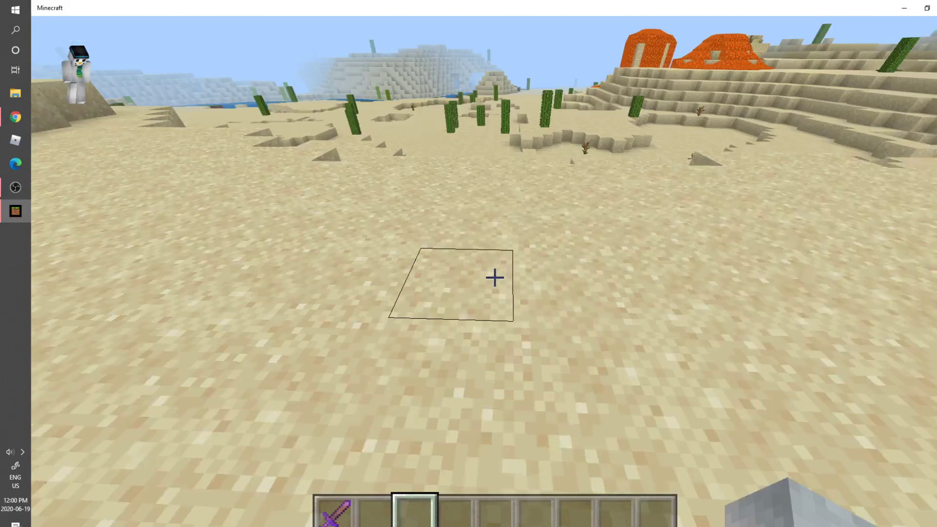
- Browse the creative inventory's Nature and Items categories and take a water bucket
key(e)
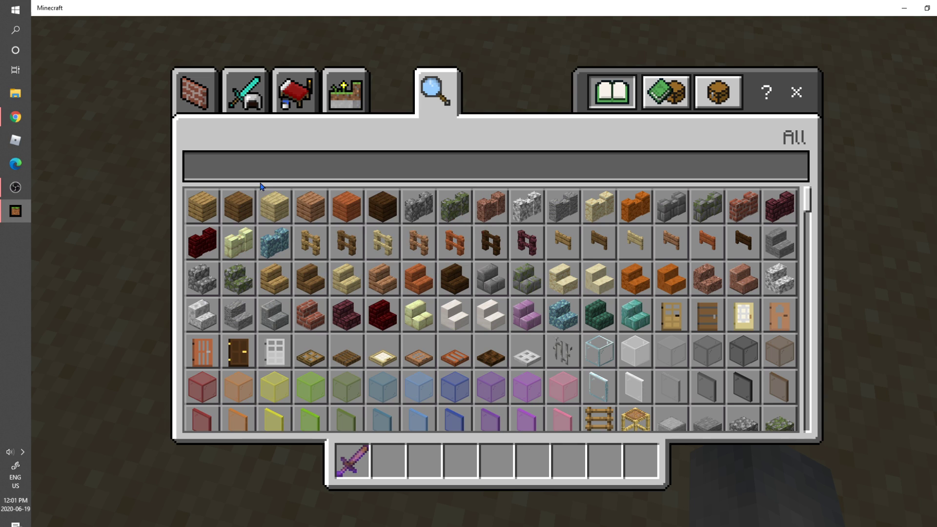
click(345, 91)
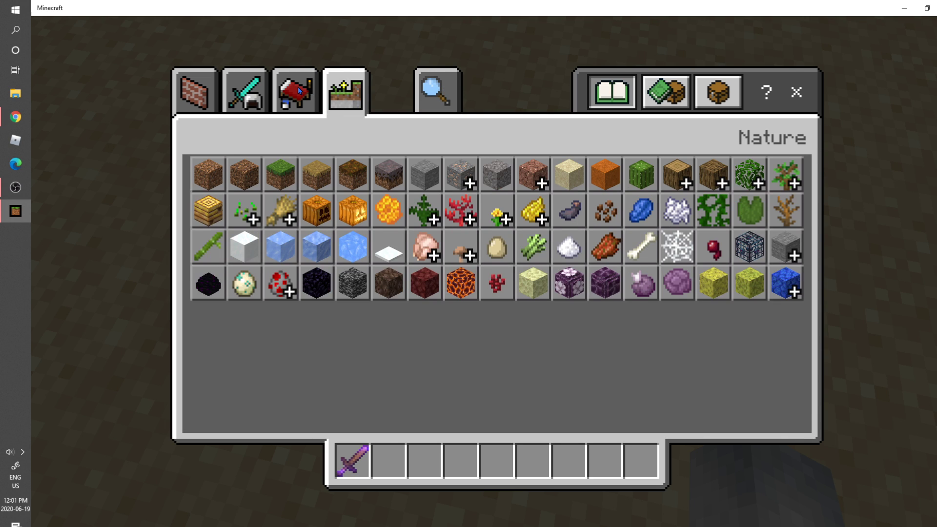
click(294, 92)
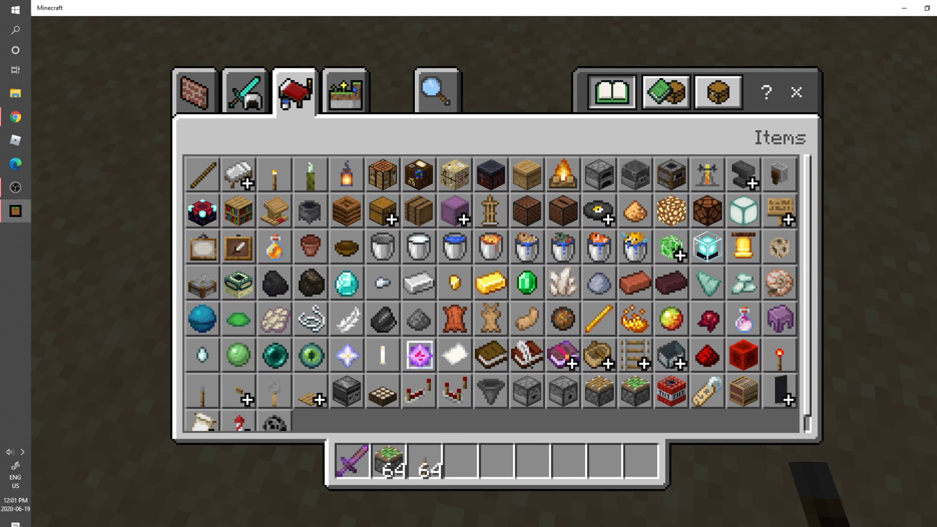
click(353, 92)
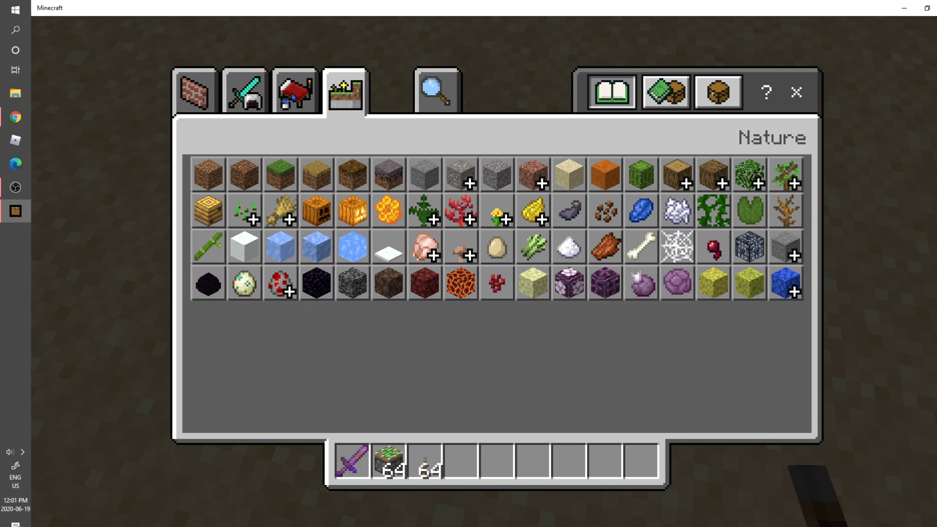
click(296, 91)
click(246, 90)
click(296, 91)
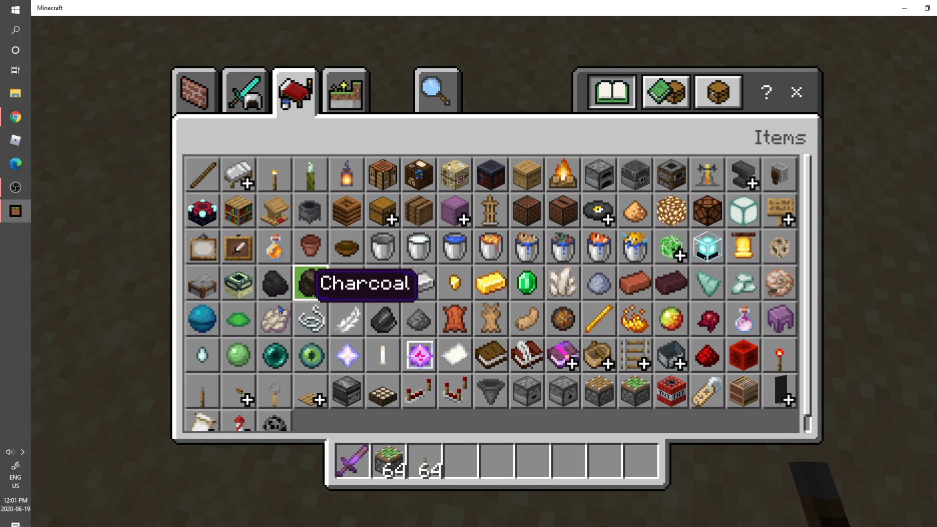
drag(454, 247, 462, 451)
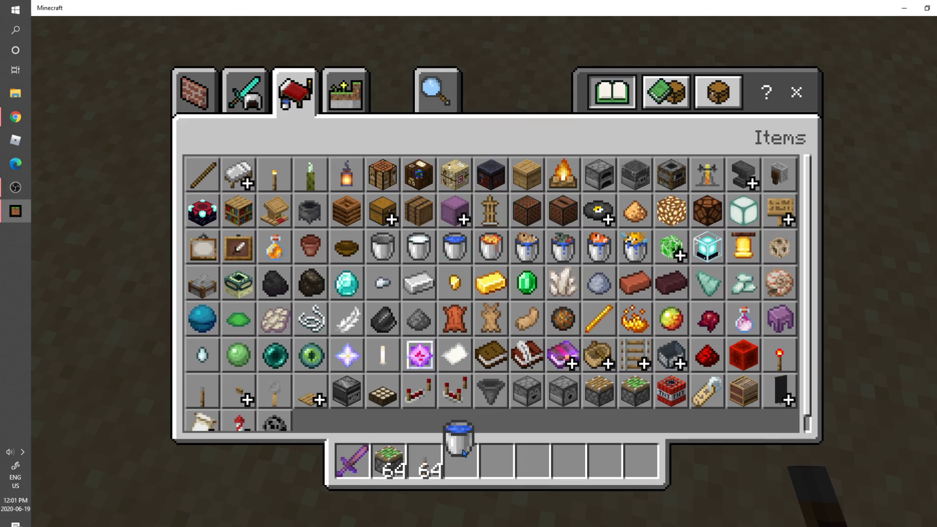
- Switch to the levers and place a test lever on the sand, then break it
key(Escape)
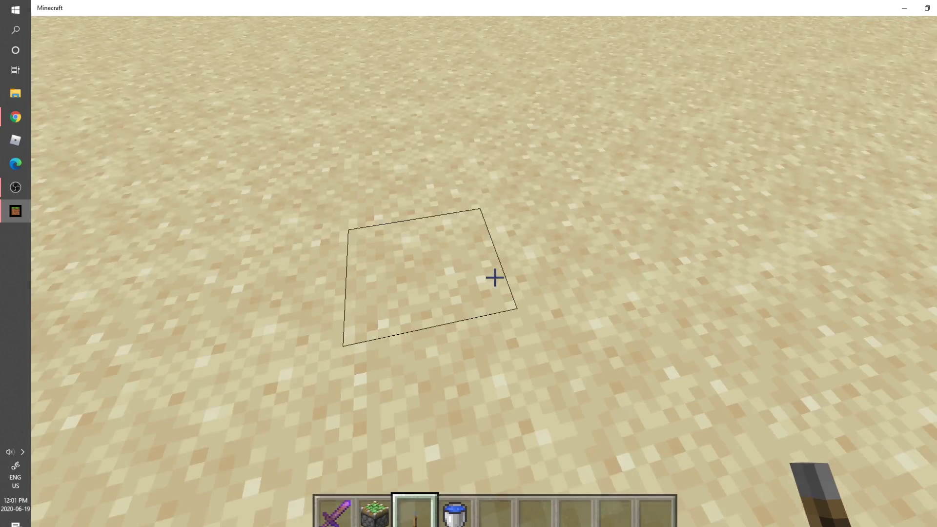
key(4)
key(1)
key(3)
right_click(494, 277)
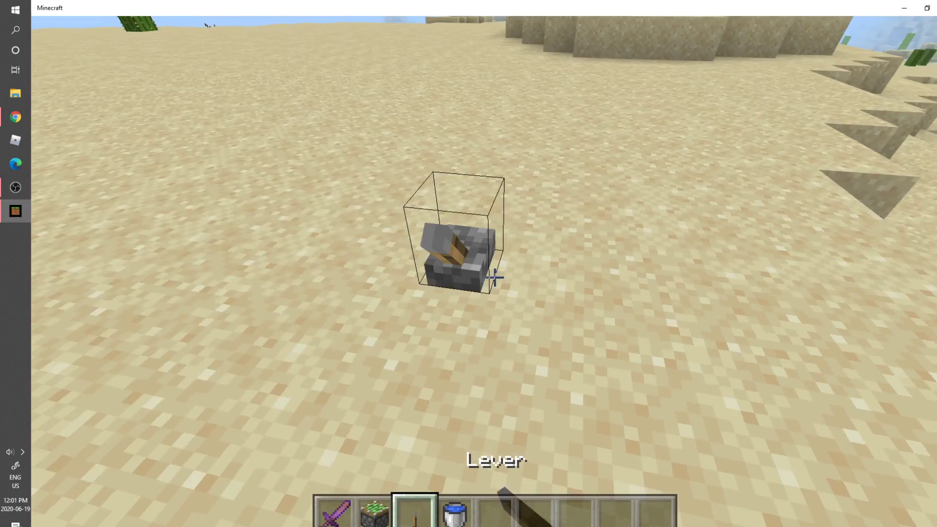
click(494, 277)
- Place a sticky piston, attach a lever, flip it twice to test, then remove it
key(2)
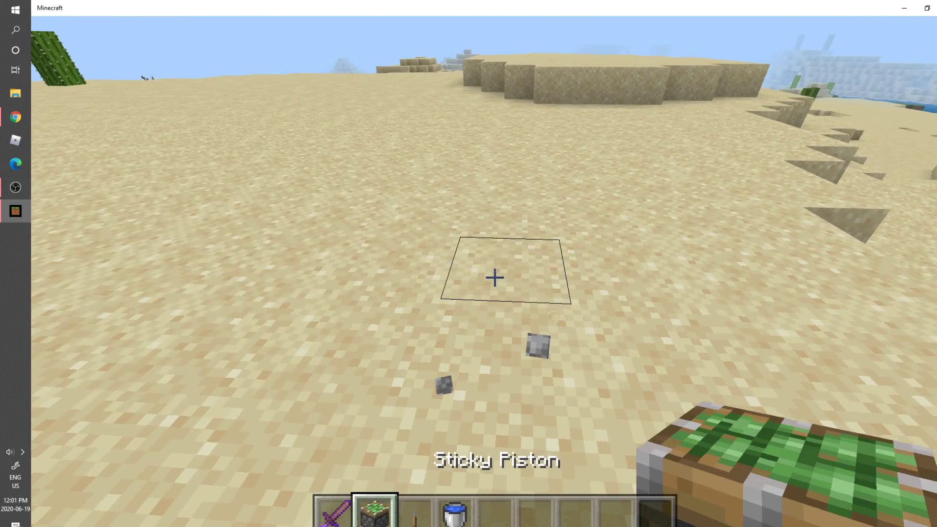
right_click(494, 277)
key(3)
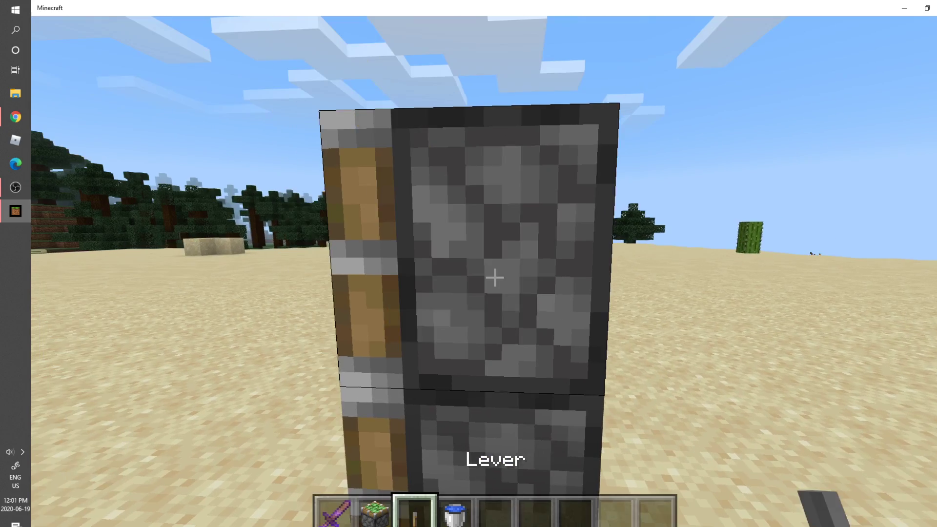
right_click(494, 276)
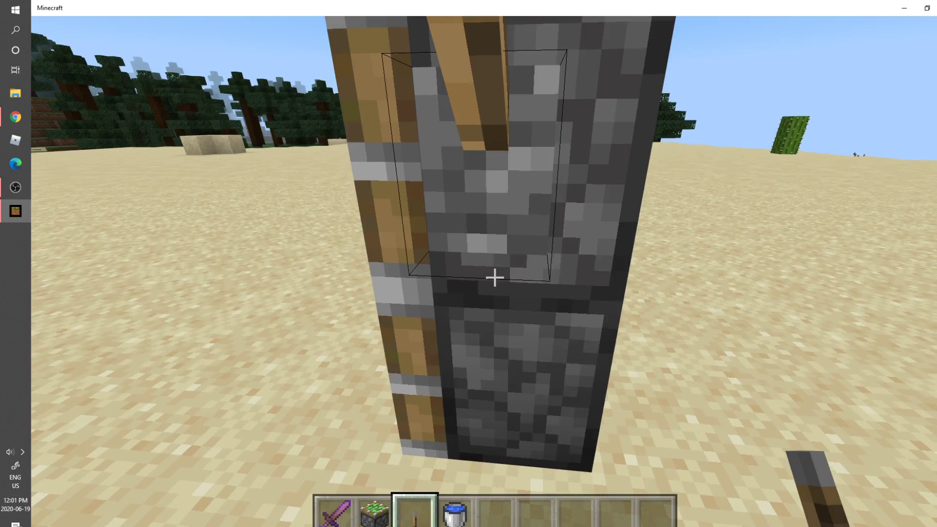
right_click(495, 277)
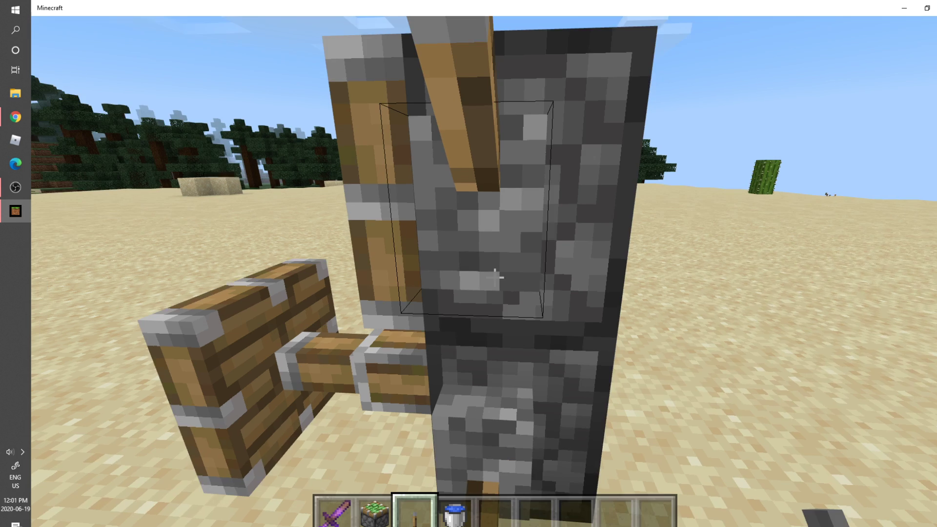
right_click(494, 277)
click(494, 277)
- Select an empty slot and expand the Planks group in the Construction category
key(4)
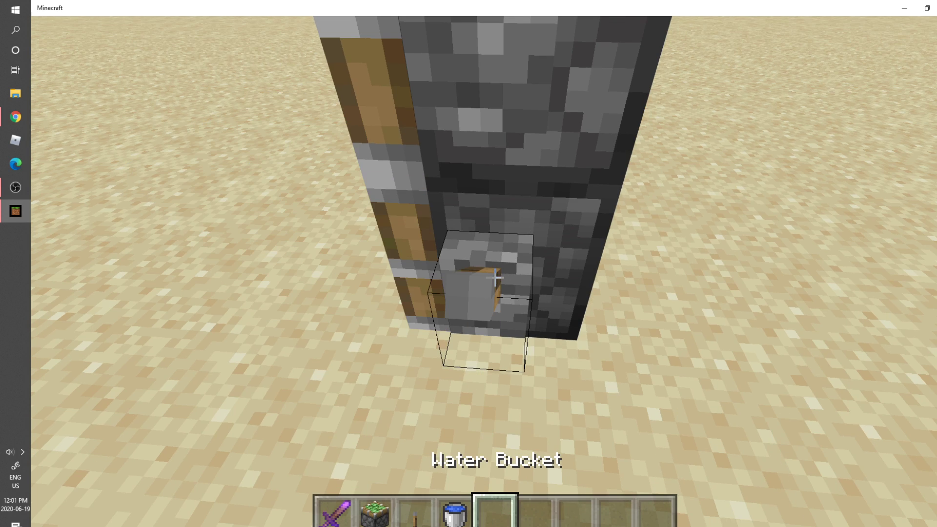
key(e)
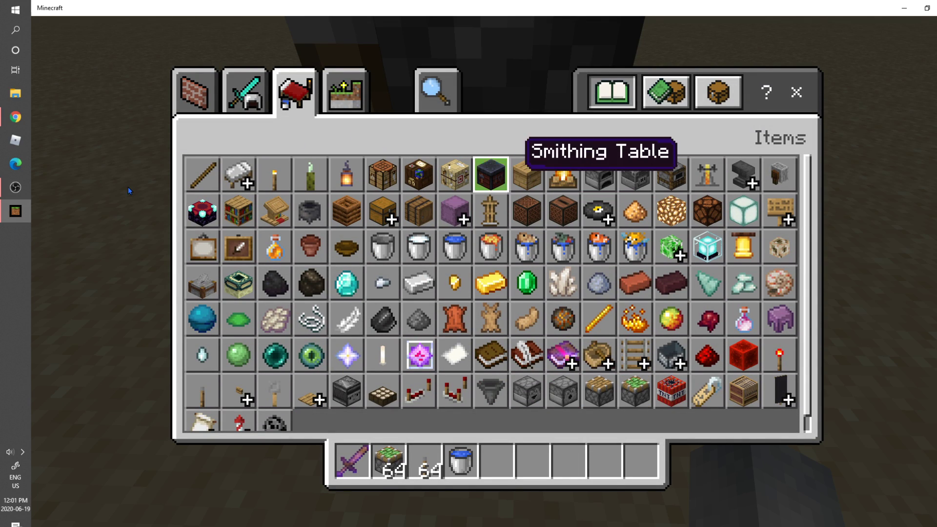
click(194, 92)
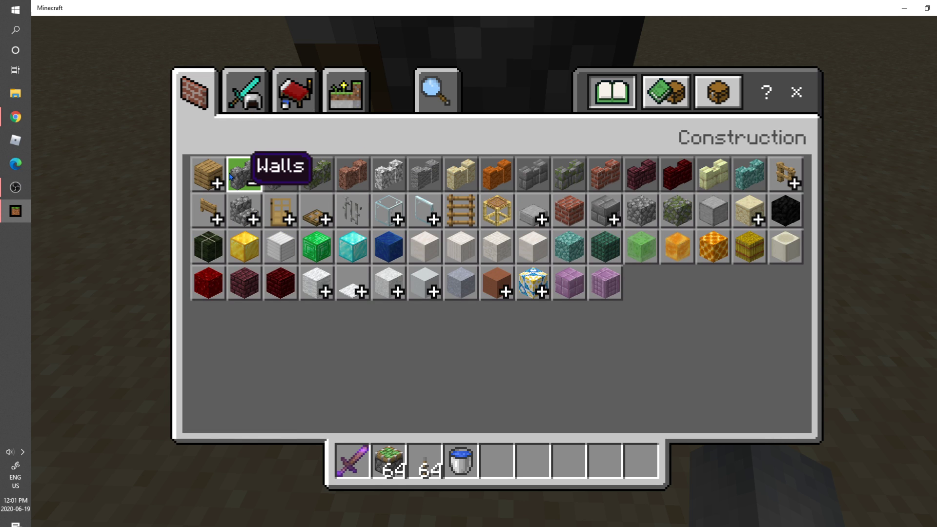
click(208, 174)
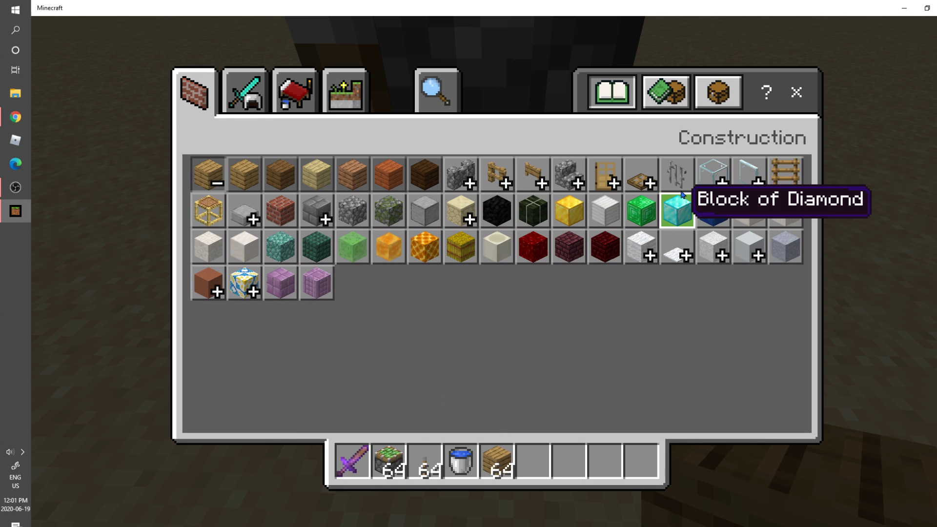
- Place oak planks beside the piston in an L-shaped row, removing one misplaced plank
key(Escape)
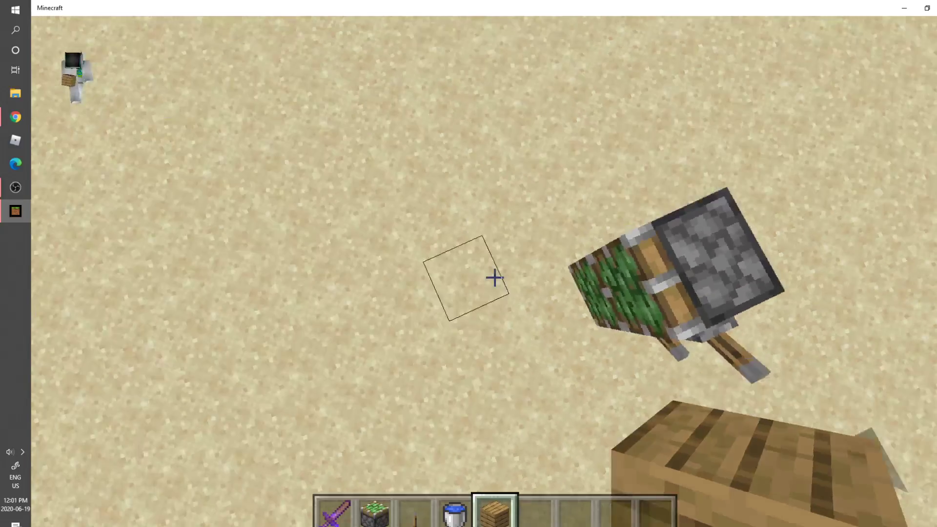
right_click(494, 278)
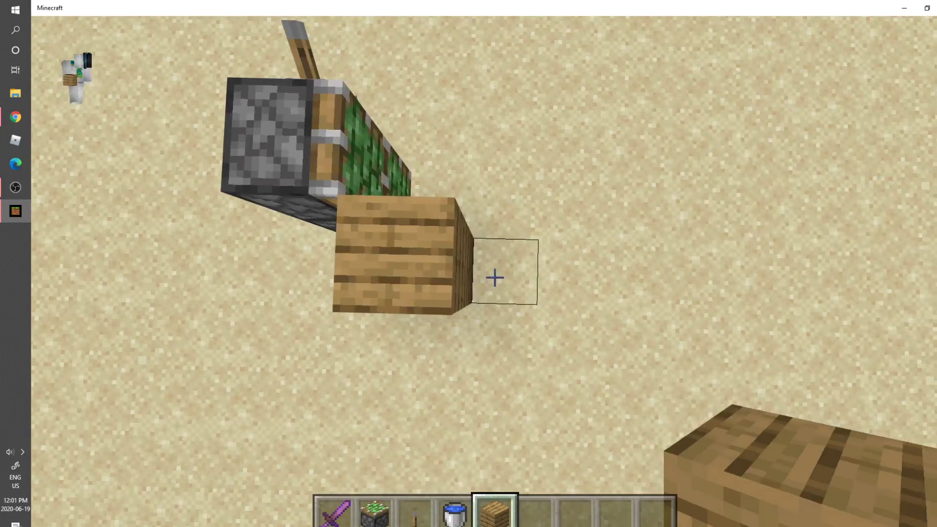
right_click(494, 277)
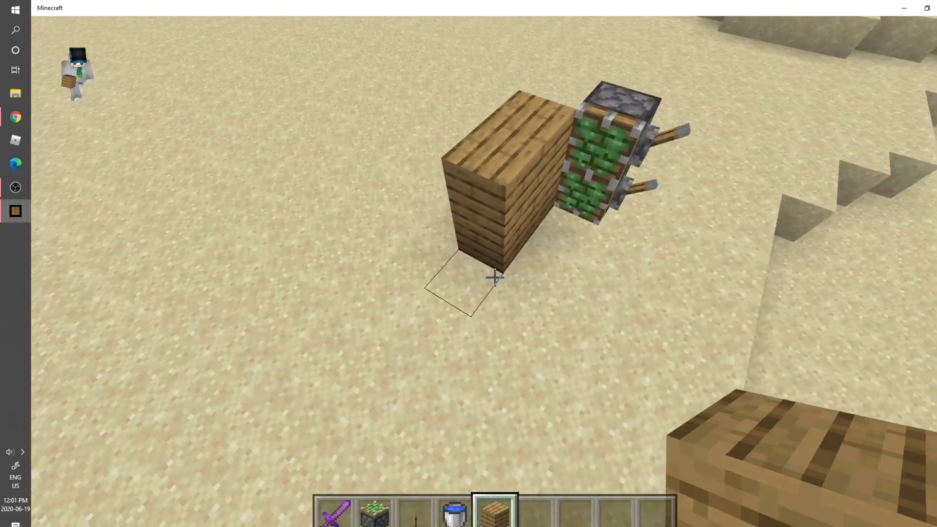
right_click(494, 277)
click(494, 277)
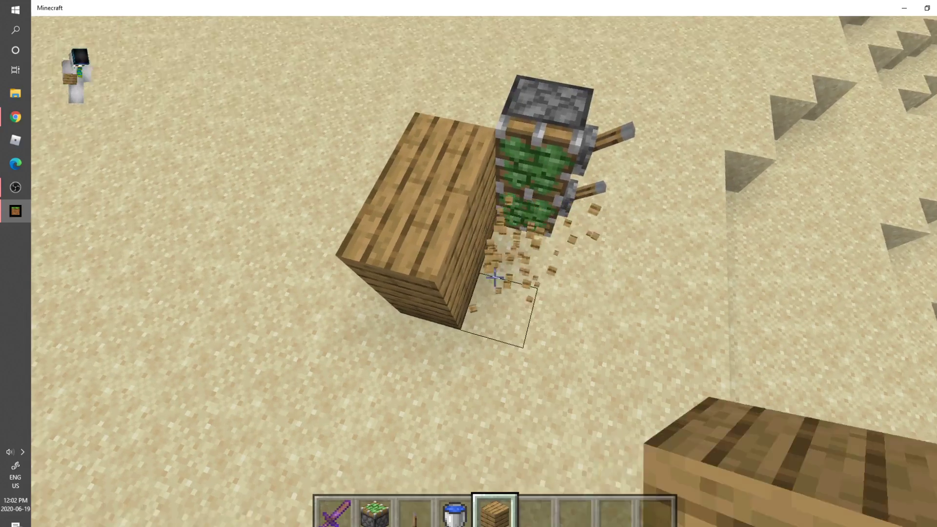
right_click(495, 277)
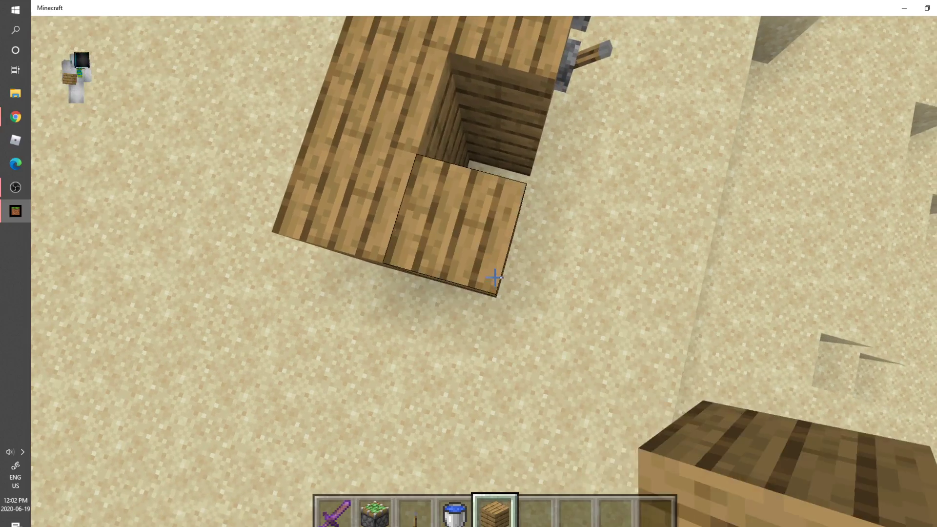
right_click(495, 277)
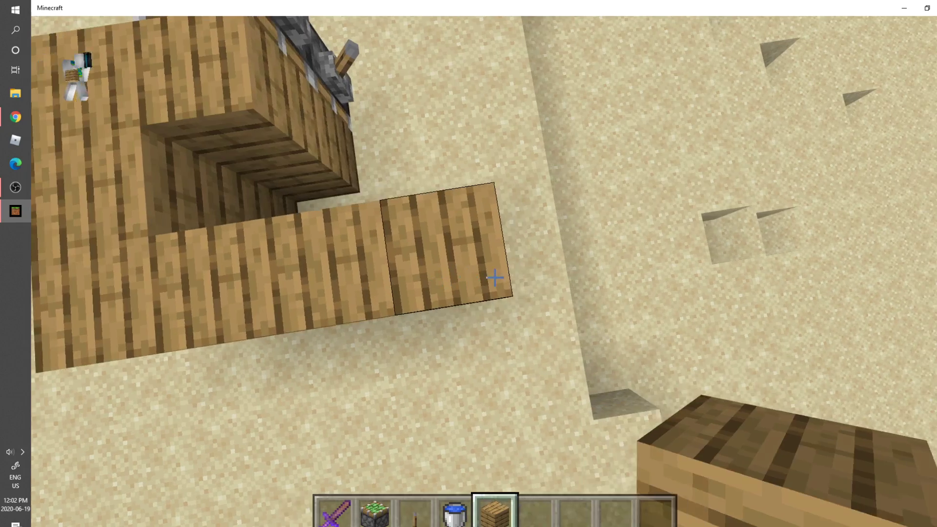
right_click(494, 277)
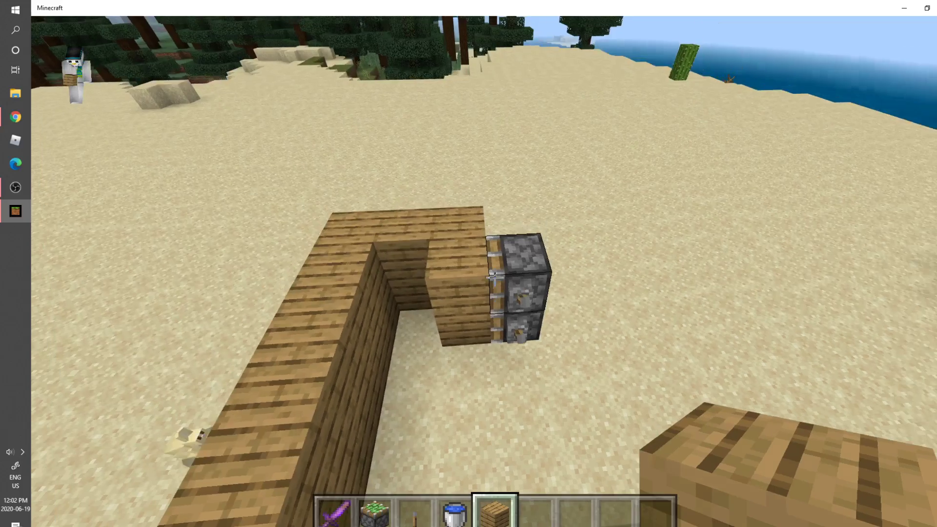
scroll(494, 277, down, 1)
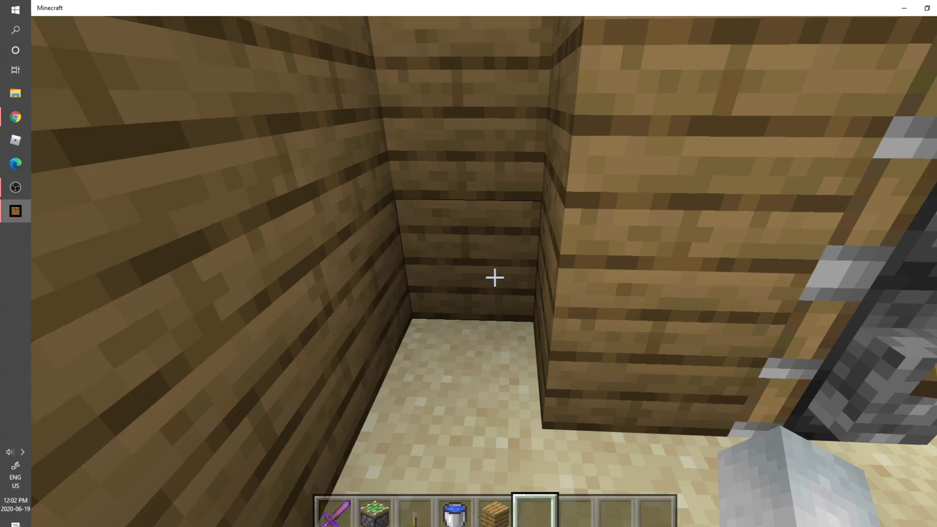
scroll(494, 277, up, 1)
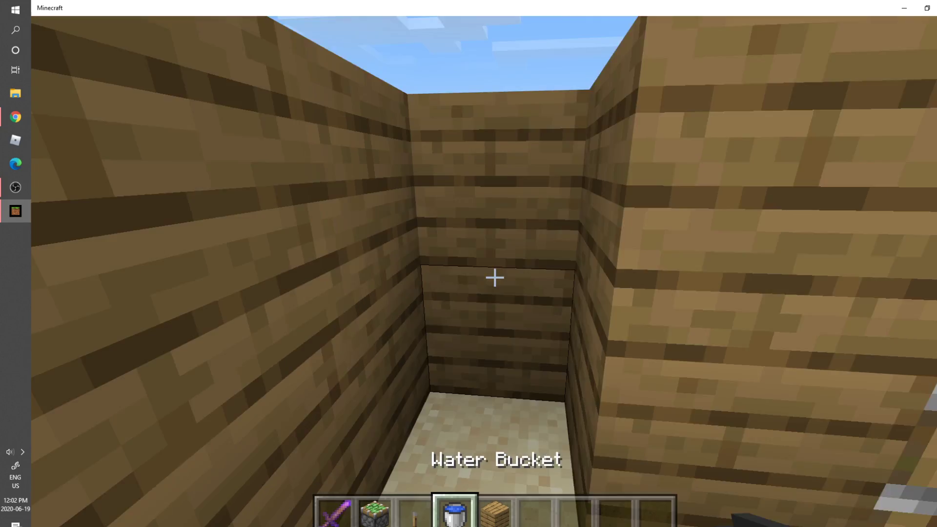
- Break a stall wall plank and leave the channel floor open over the sand
click(494, 277)
scroll(495, 277, down, 1)
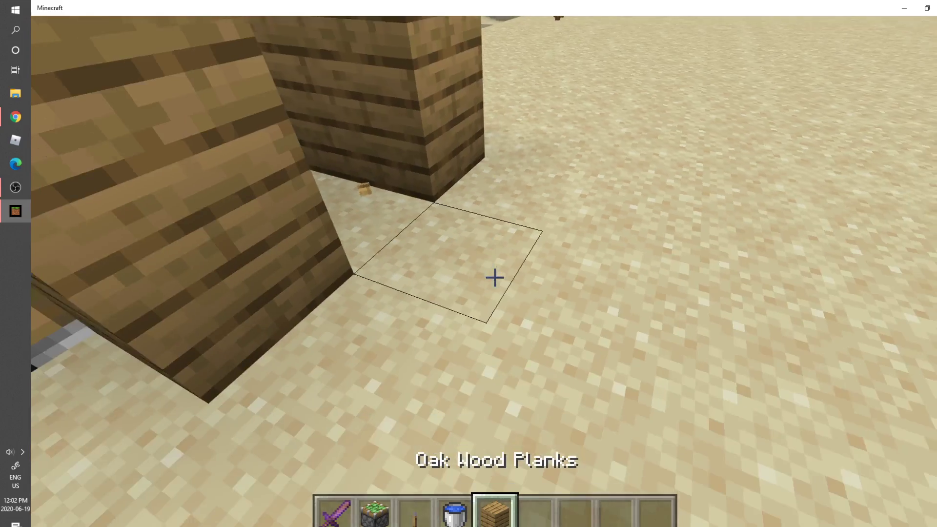
right_click(494, 277)
click(494, 277)
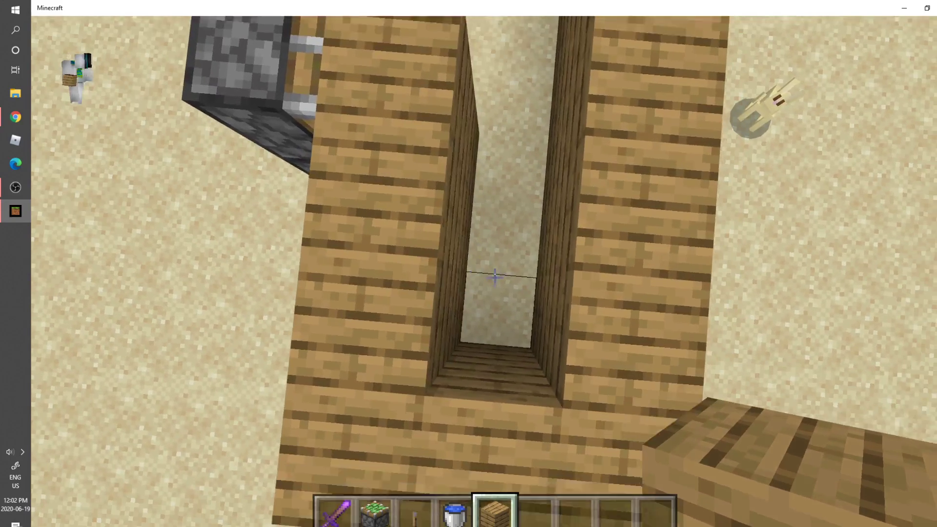
right_click(495, 277)
click(495, 277)
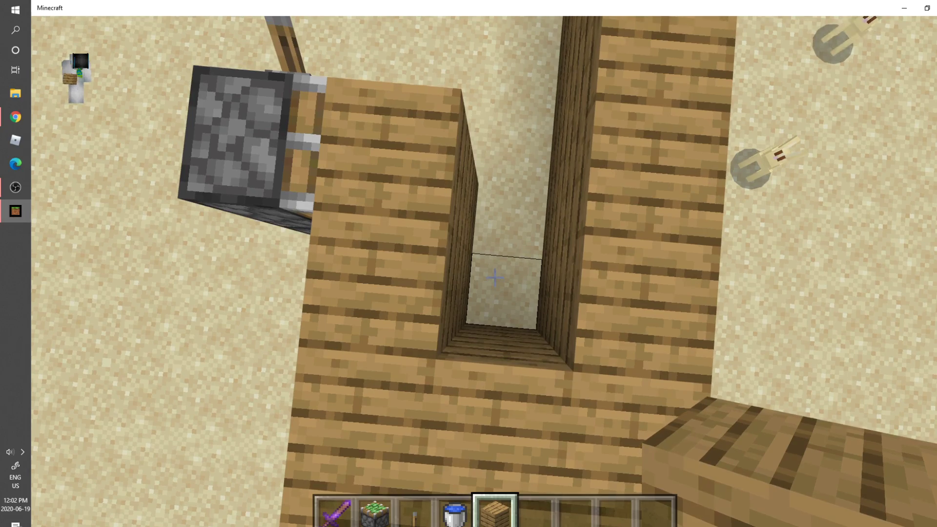
scroll(495, 277, up, 1)
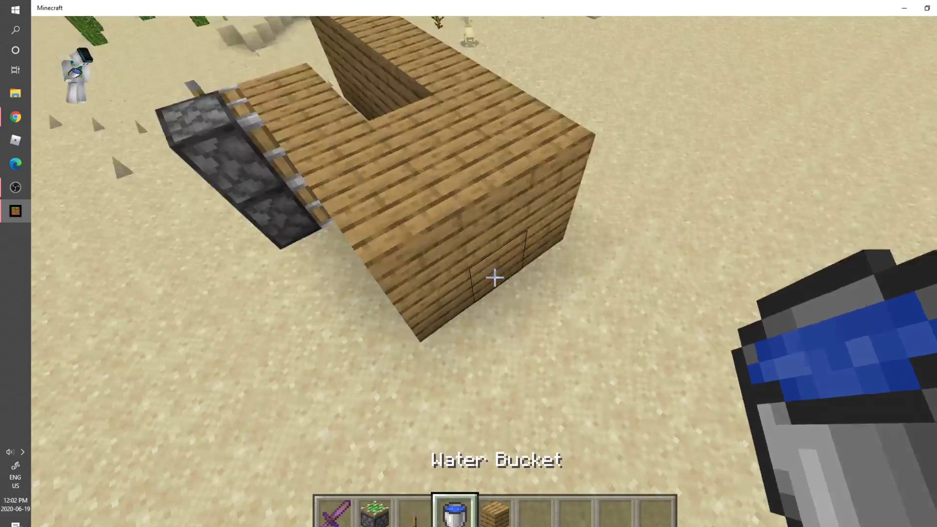
scroll(495, 277, down, 1)
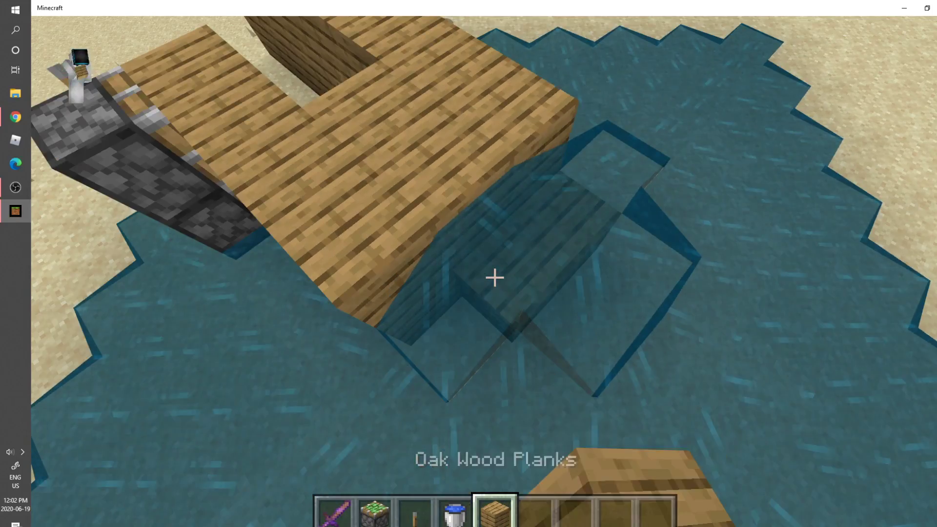
- Drain the spreading water and break planks to widen a hole in the plank floor
right_click(494, 276)
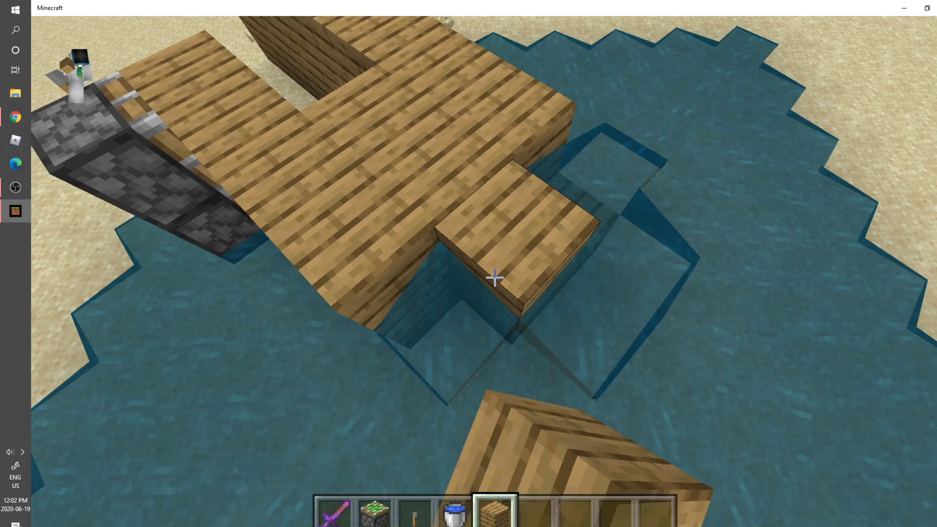
click(495, 277)
right_click(494, 277)
click(494, 277)
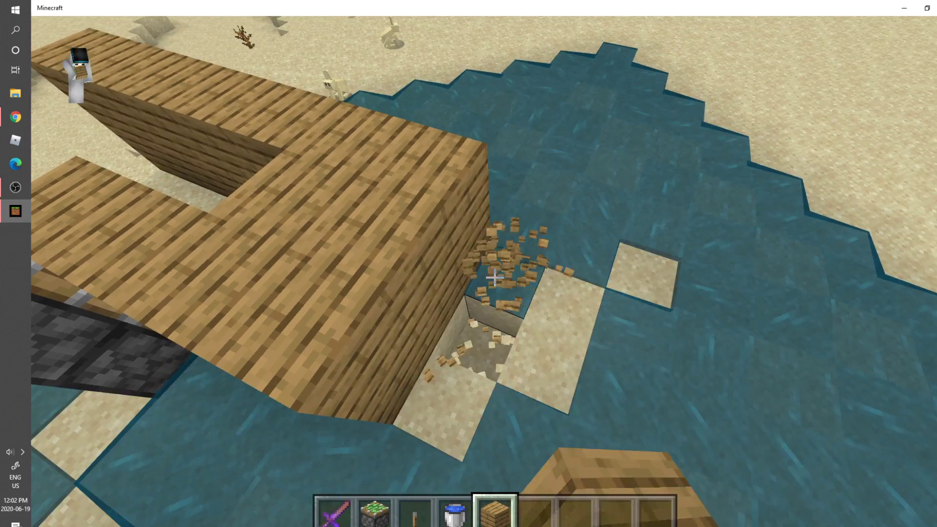
click(495, 277)
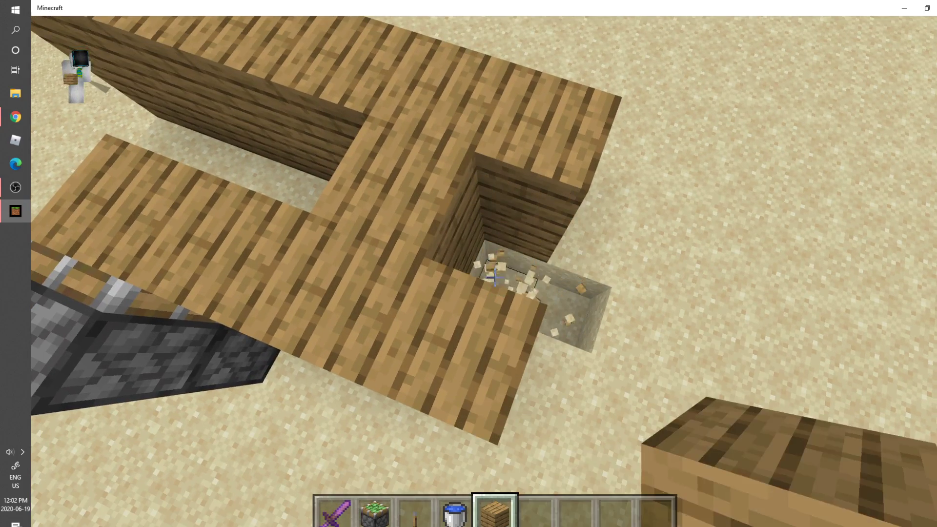
click(495, 277)
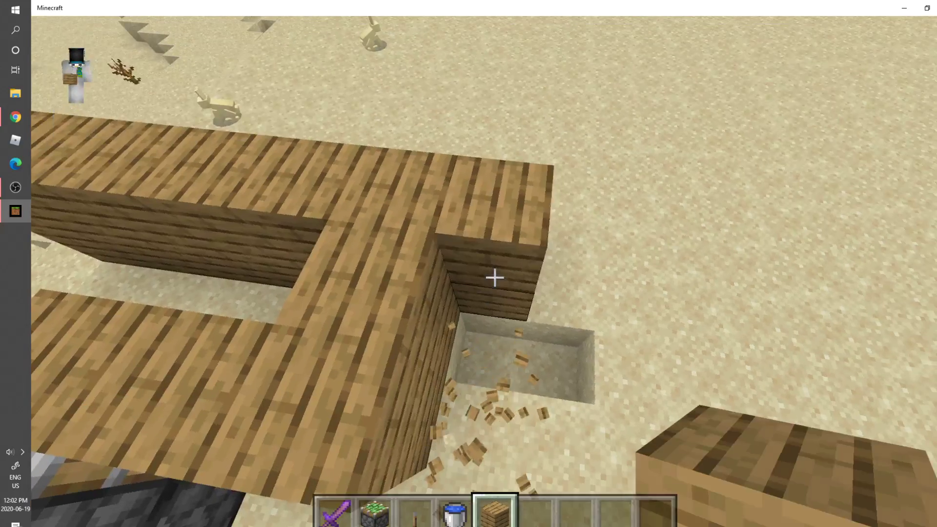
click(494, 276)
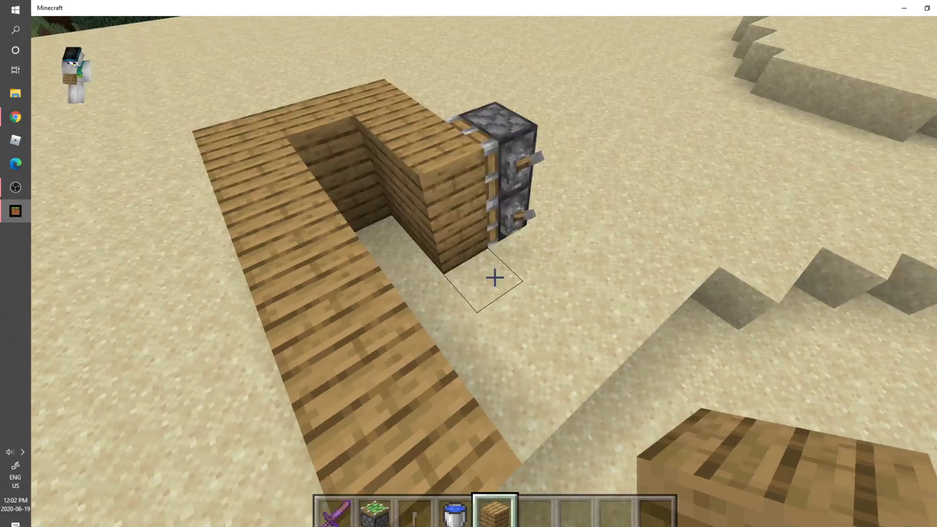
- Pour water into the plank trench, break a wall plank, and remove the column's lever
key(4)
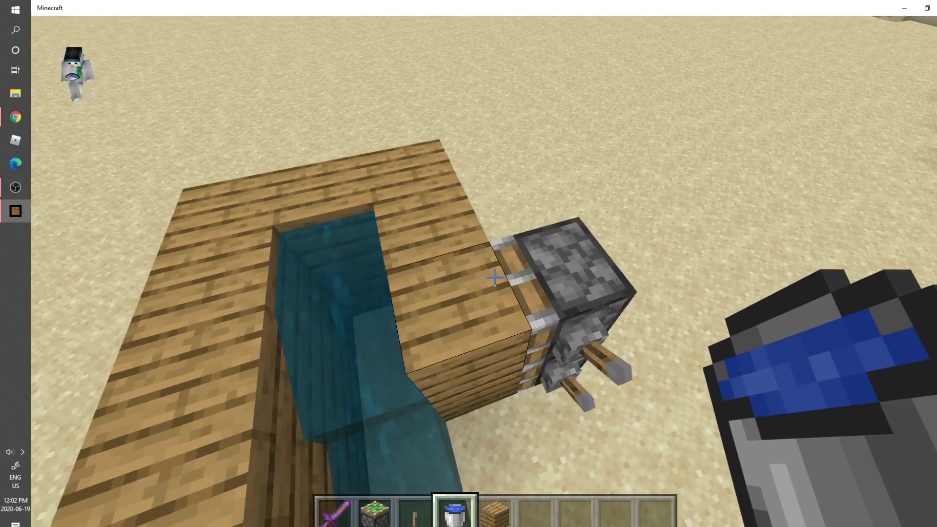
key(5)
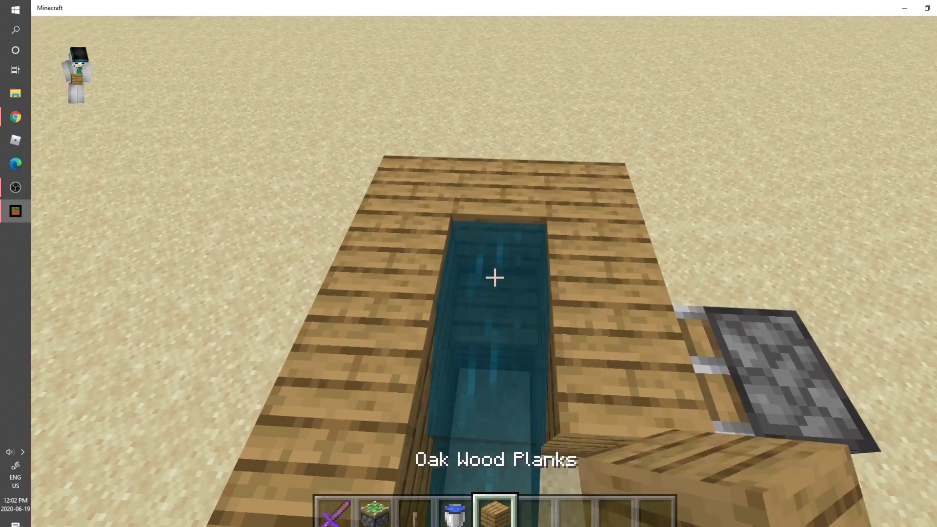
scroll(495, 277, up, 1)
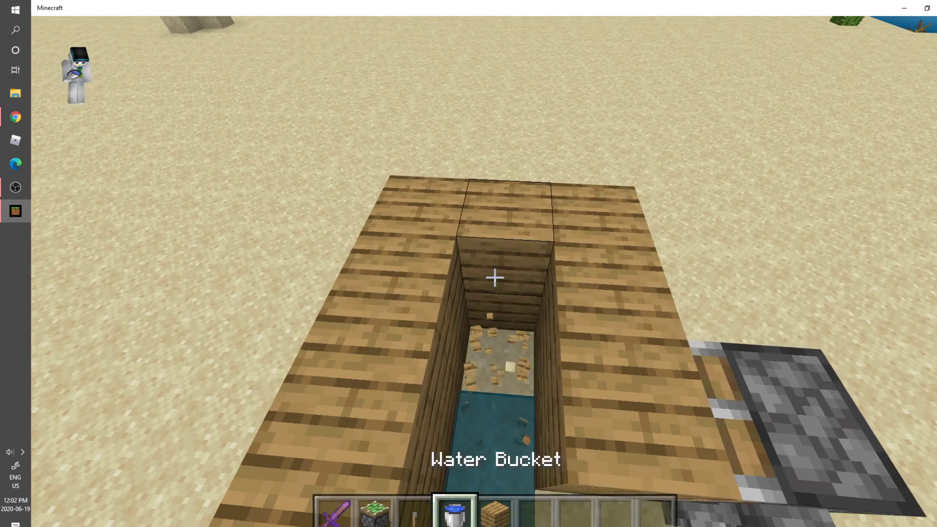
scroll(494, 277, up, 1)
scroll(495, 277, down, 1)
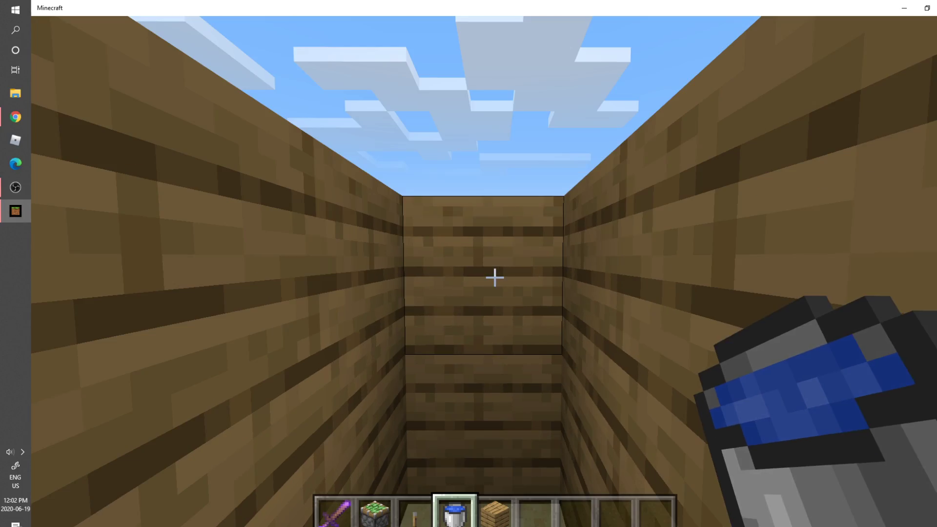
right_click(495, 277)
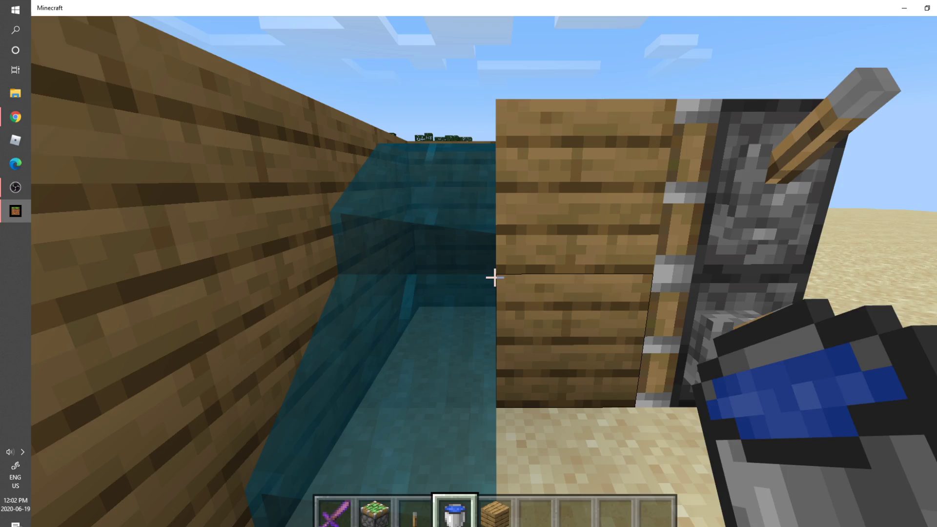
scroll(494, 277, down, 1)
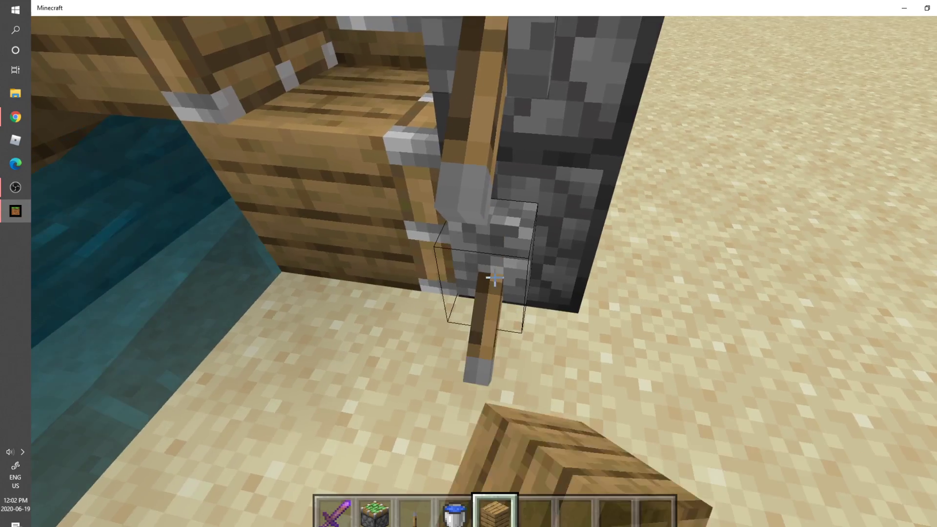
scroll(495, 277, down, 1)
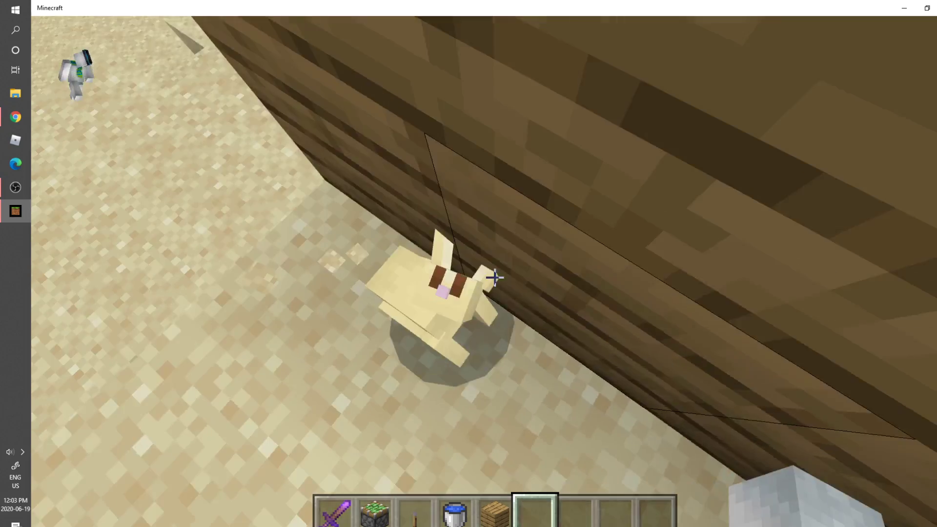
click(494, 277)
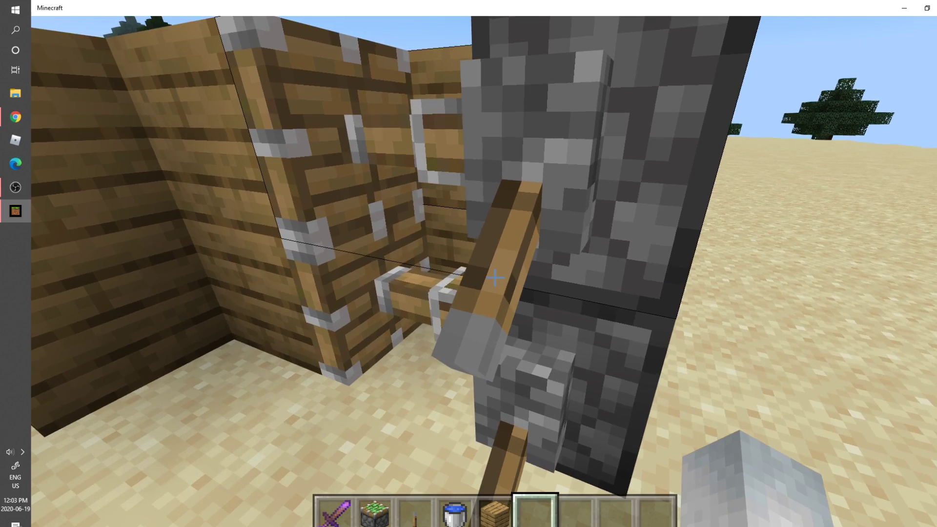
click(494, 277)
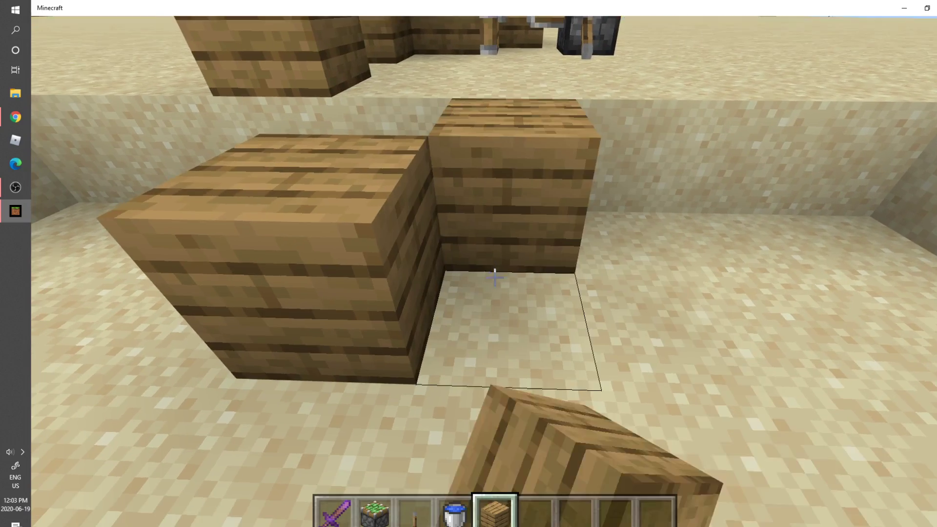
- Place two plank blocks in the sand pit, then break them again
right_click(495, 277)
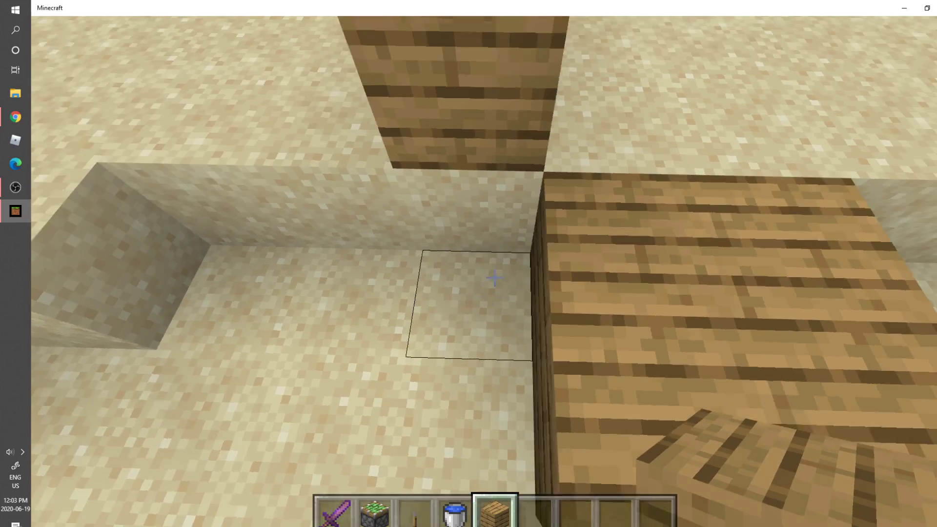
right_click(495, 277)
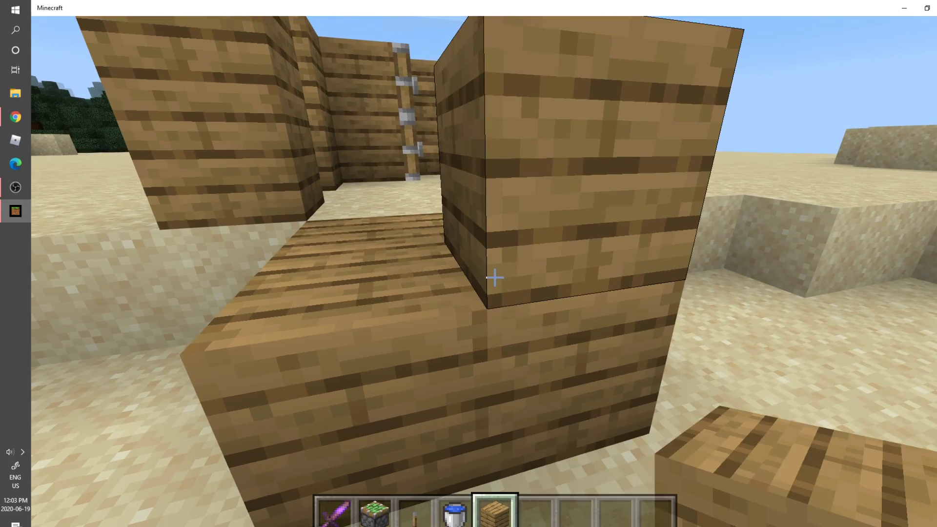
click(494, 276)
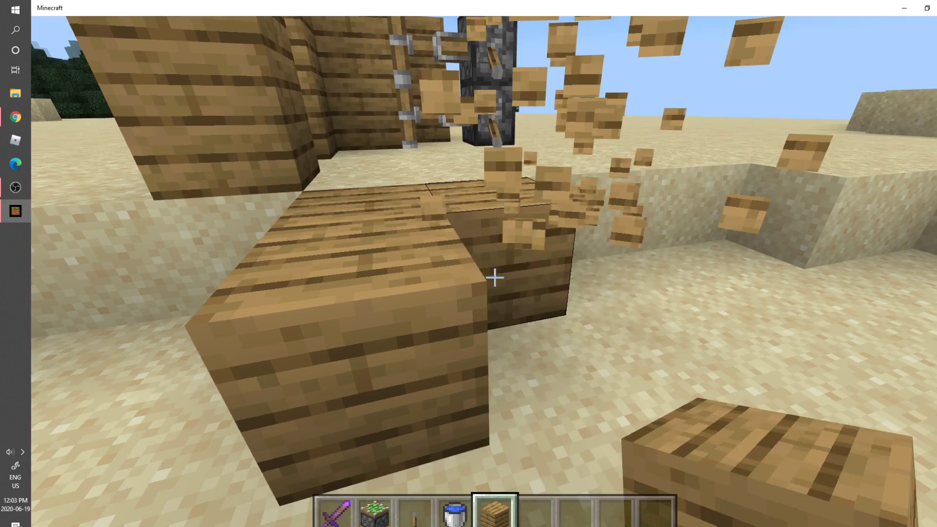
click(494, 277)
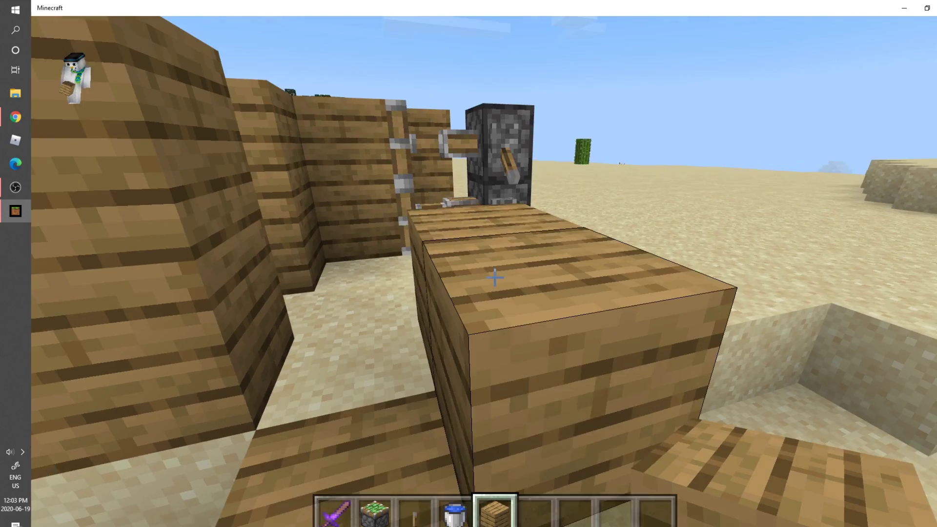
- Walk around the plank structure, lay a plank on the path, and break an overhead plank
key(s)
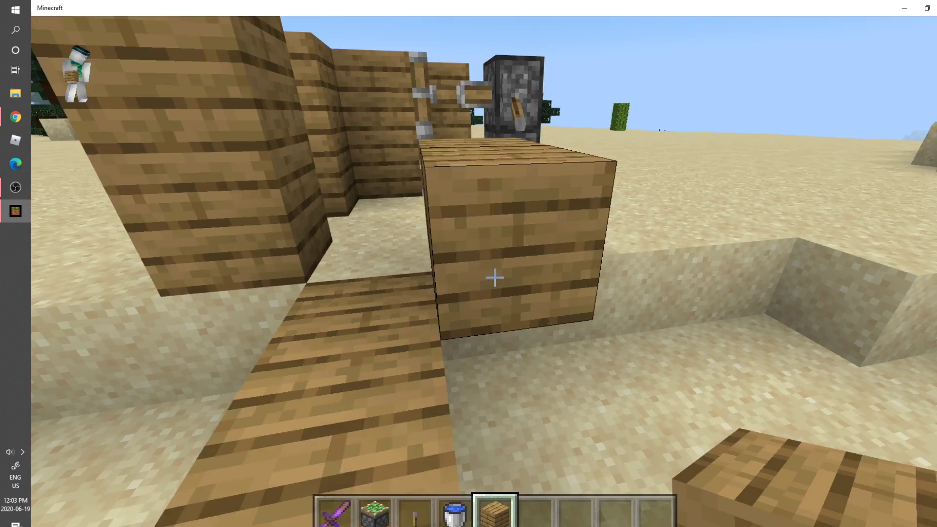
key(w)
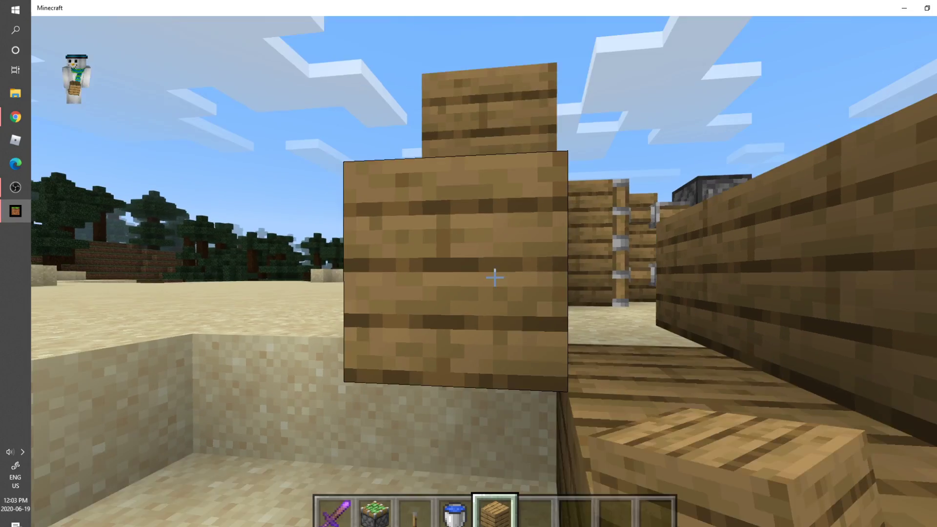
key(s)
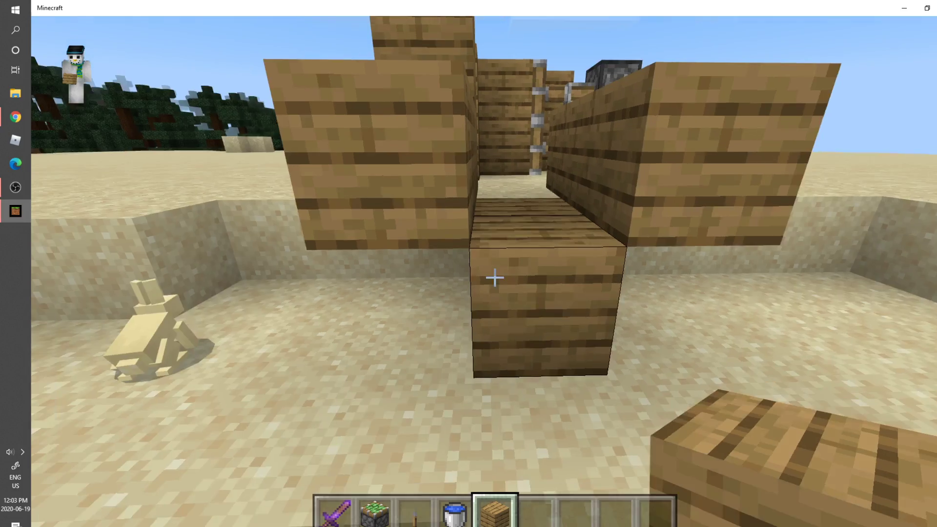
key(s)
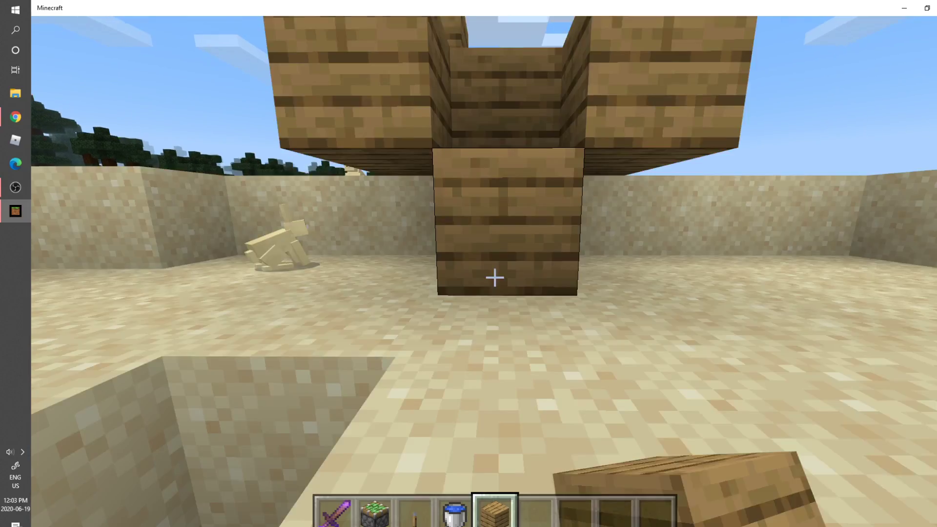
key(w)
right_click(494, 277)
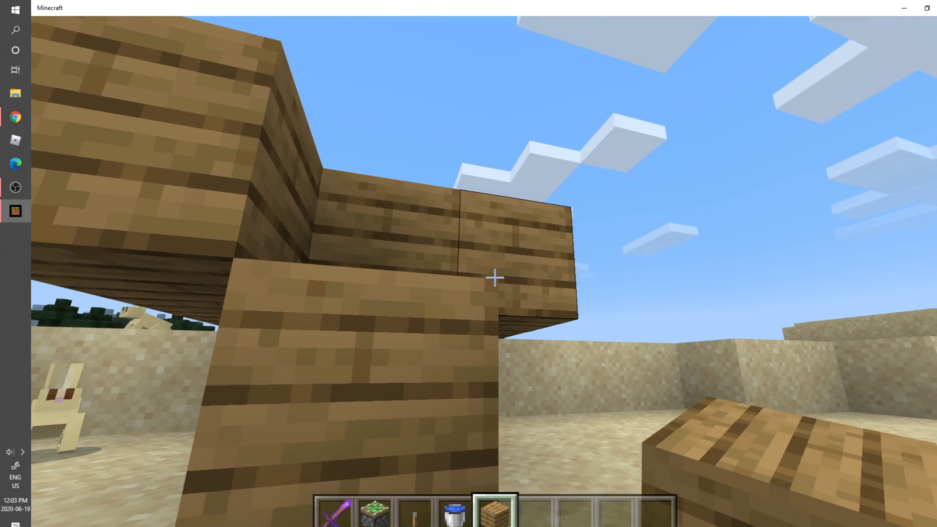
click(494, 277)
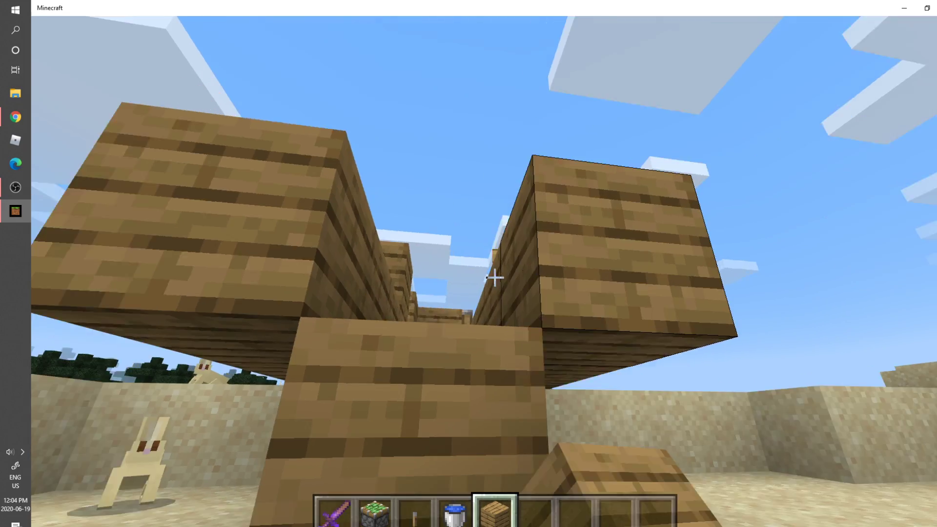
key(s)
key(s)
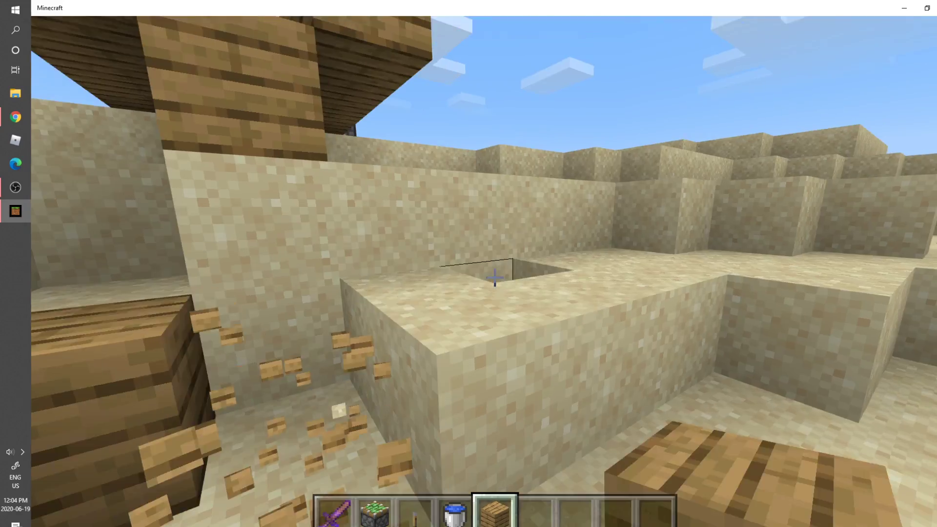
- Dig out two sand blocks and lay oak planks along the sand trench and hole
click(494, 277)
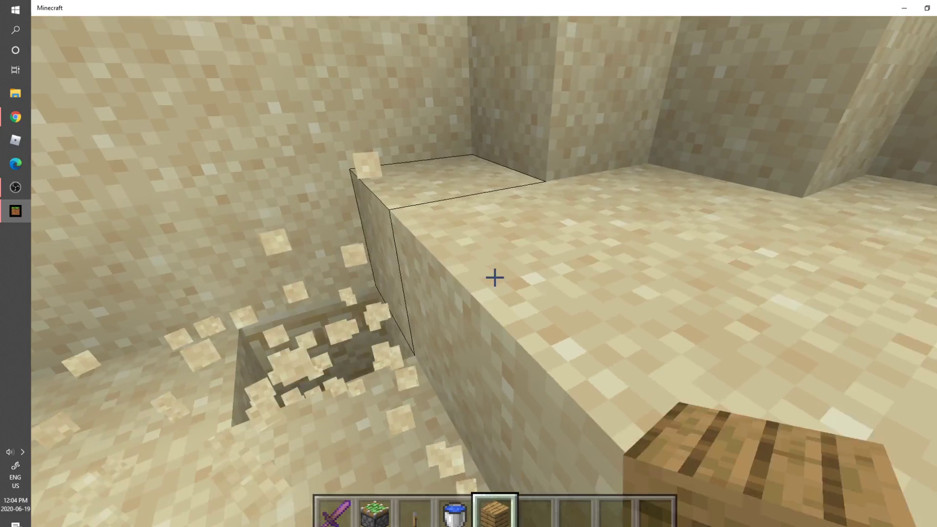
click(494, 277)
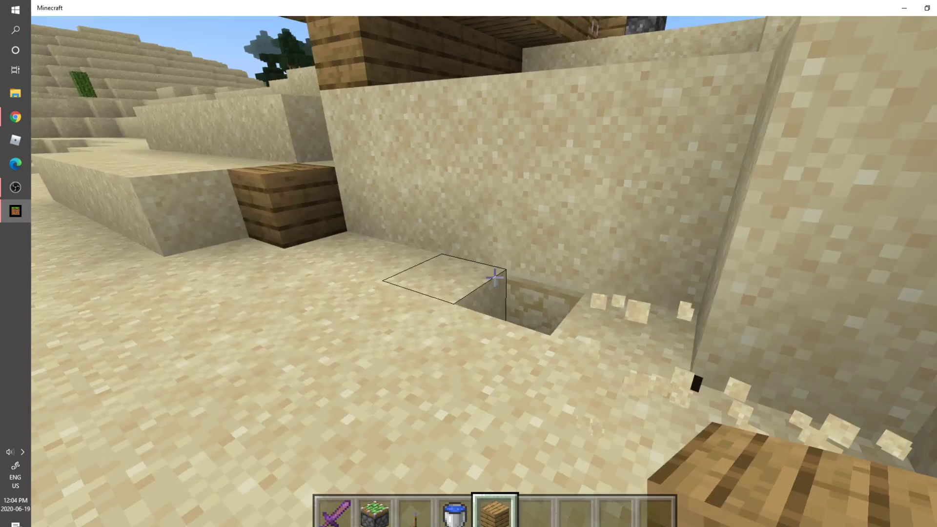
right_click(494, 277)
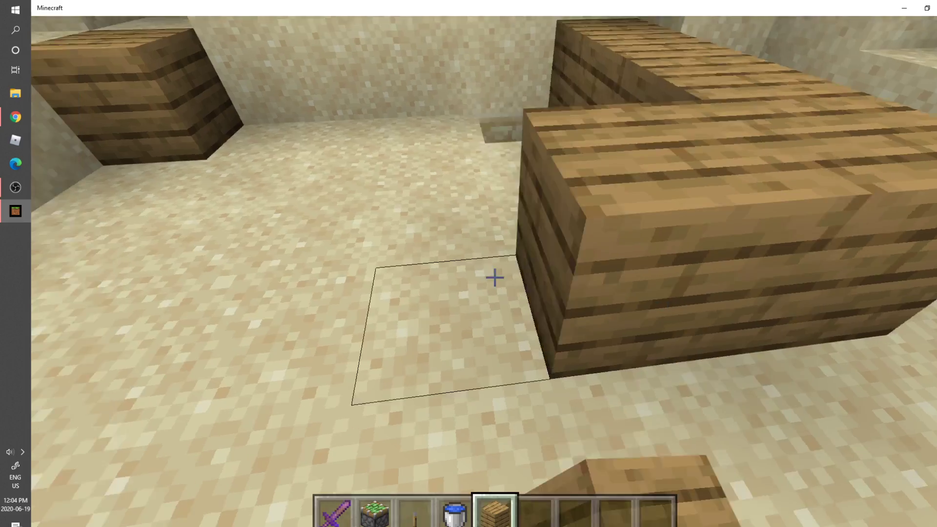
right_click(494, 276)
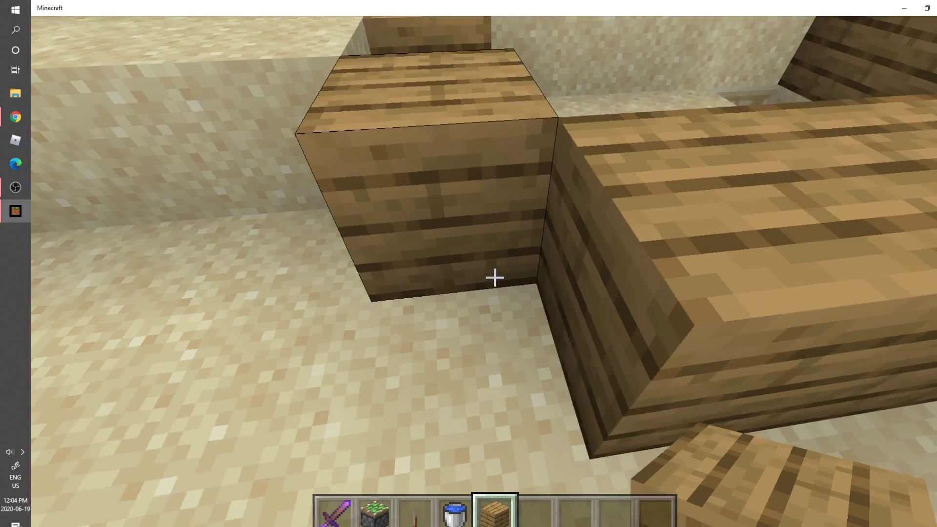
right_click(494, 277)
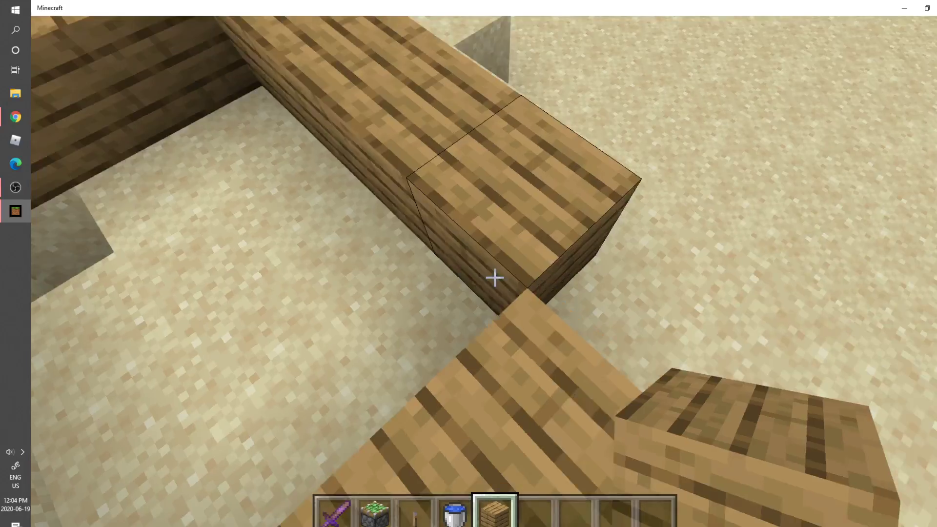
right_click(494, 277)
scroll(494, 277, down, 1)
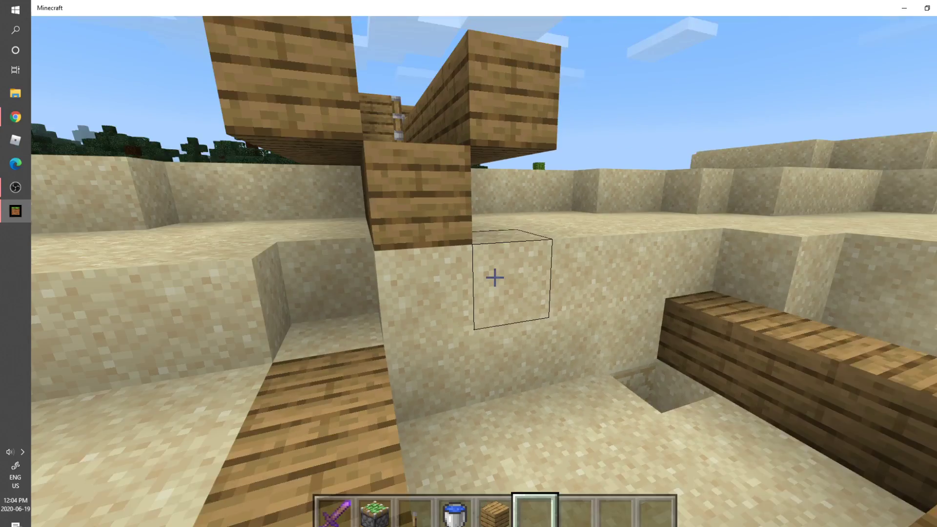
scroll(494, 277, up, 1)
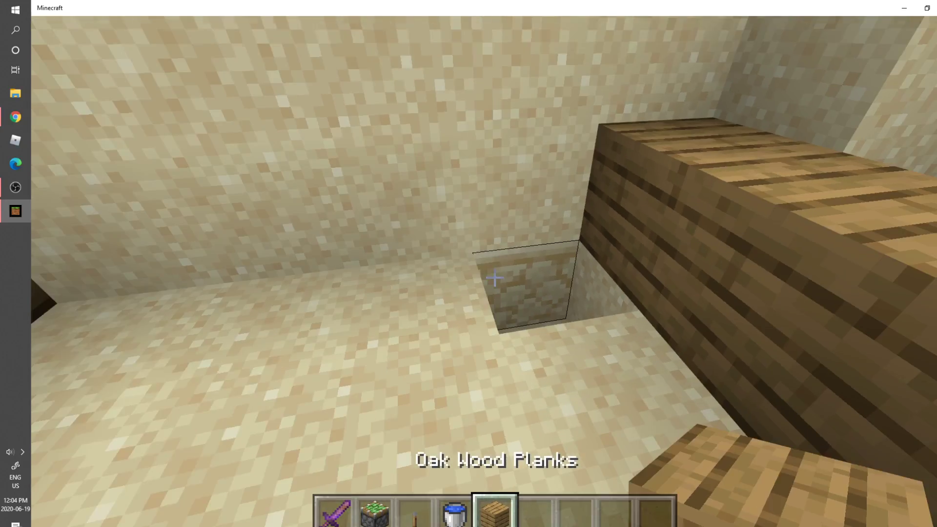
right_click(494, 277)
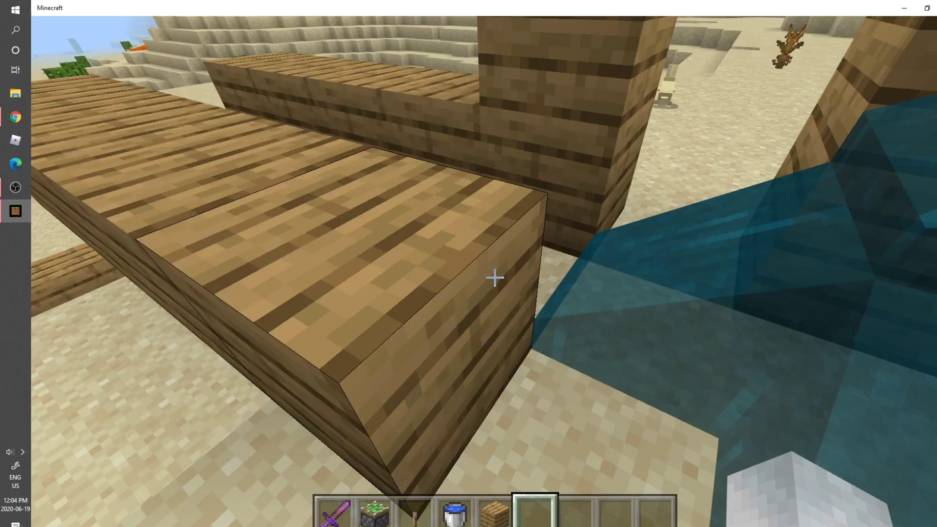
- Open a sand hole, add a second piston below the first, and place two planks nearby
click(494, 277)
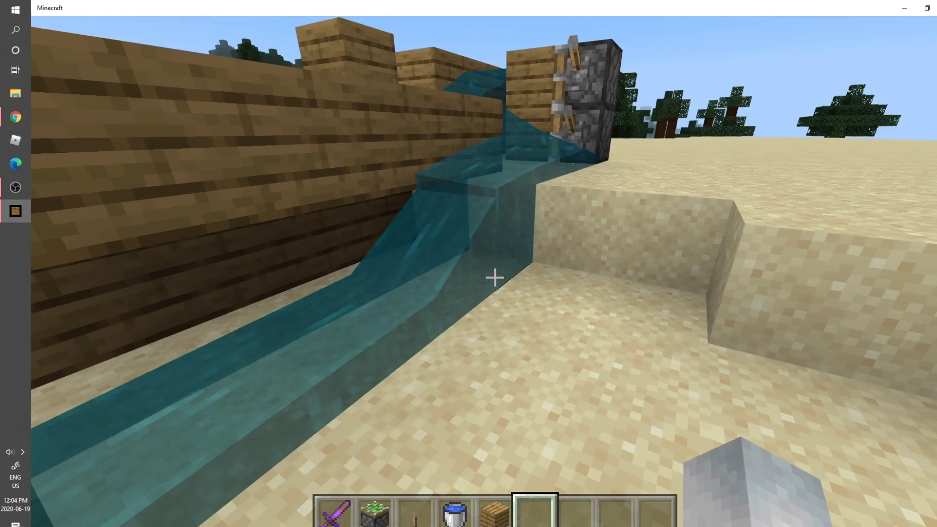
scroll(495, 277, up, 1)
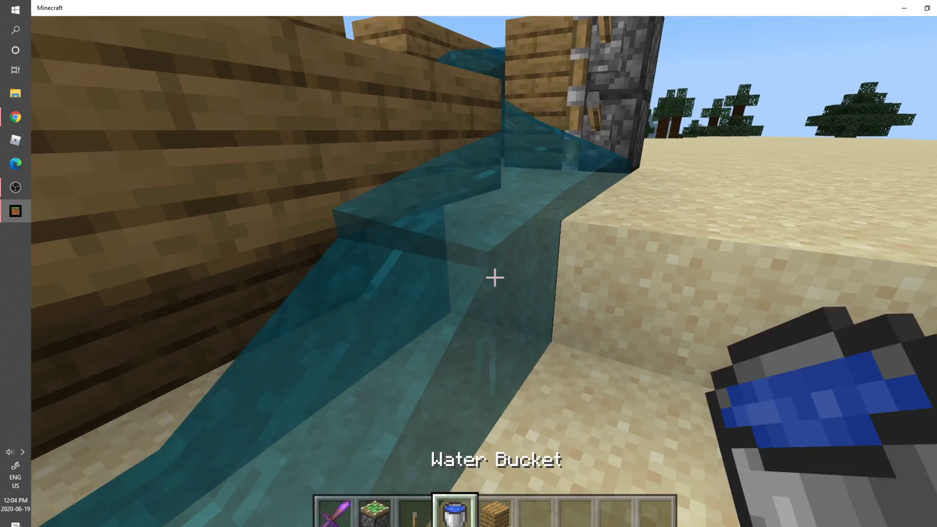
scroll(494, 276, down, 2)
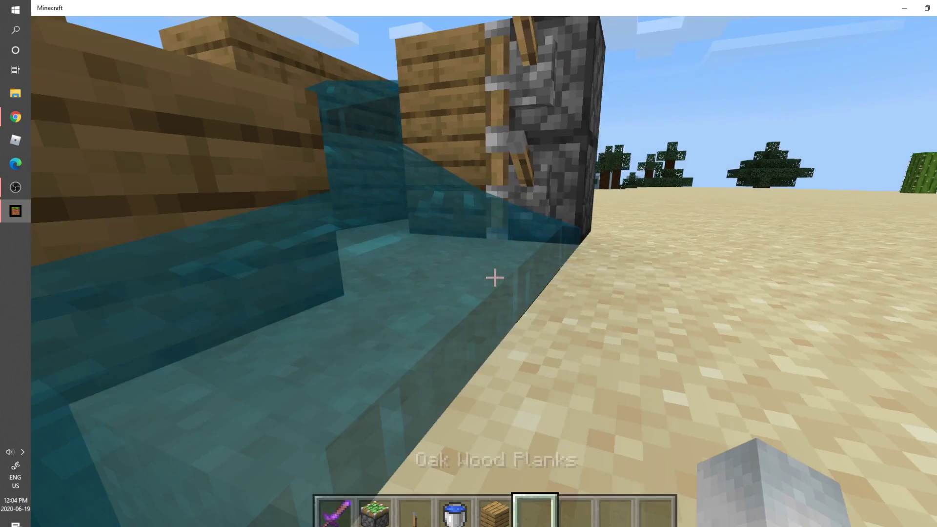
right_click(494, 277)
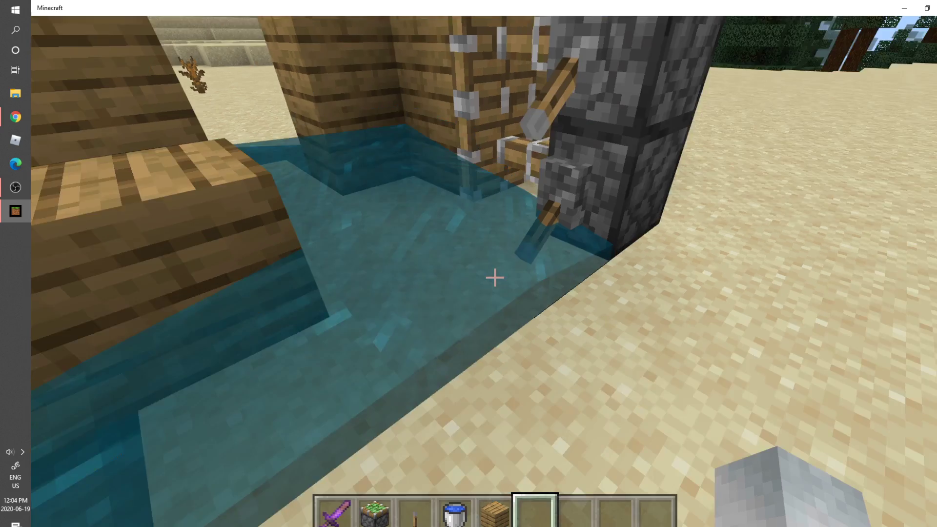
scroll(494, 277, up, 1)
right_click(494, 278)
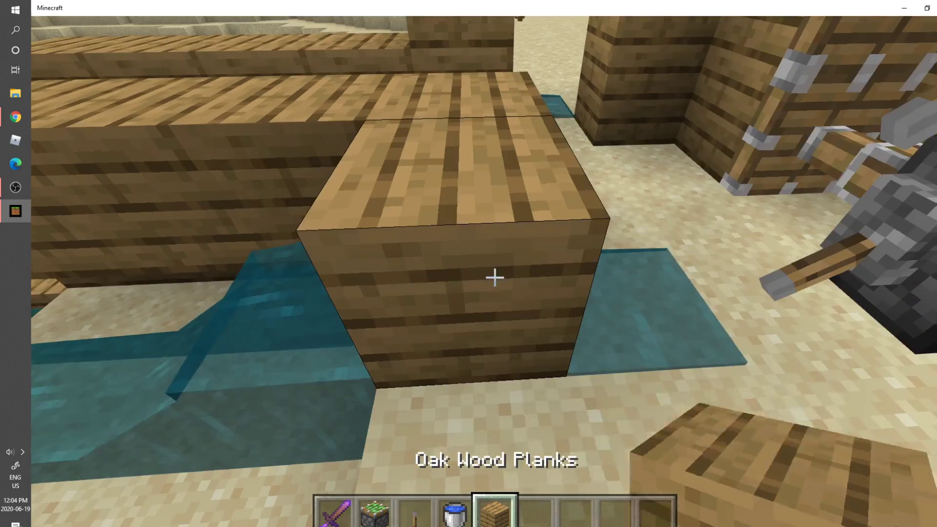
right_click(494, 277)
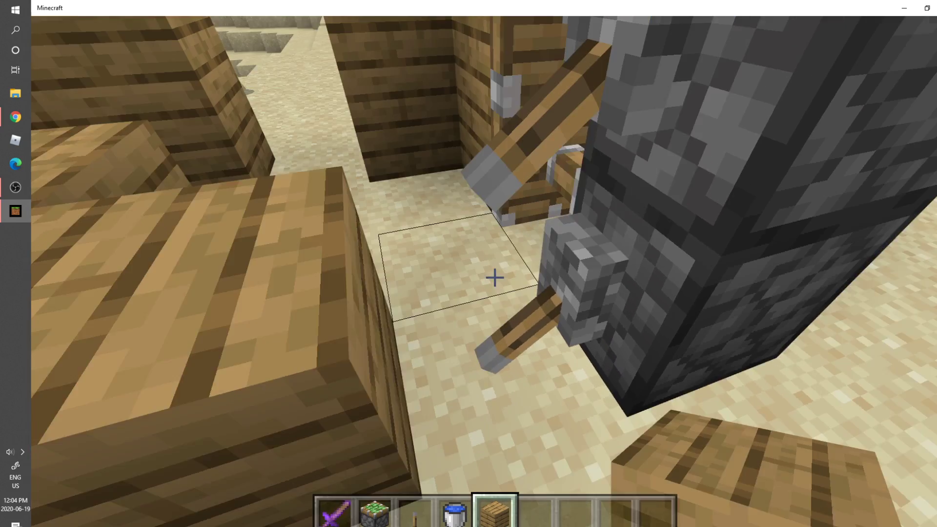
scroll(494, 276, down, 1)
- Walk across the water around the piston column and place oak planks beside it
key(s)
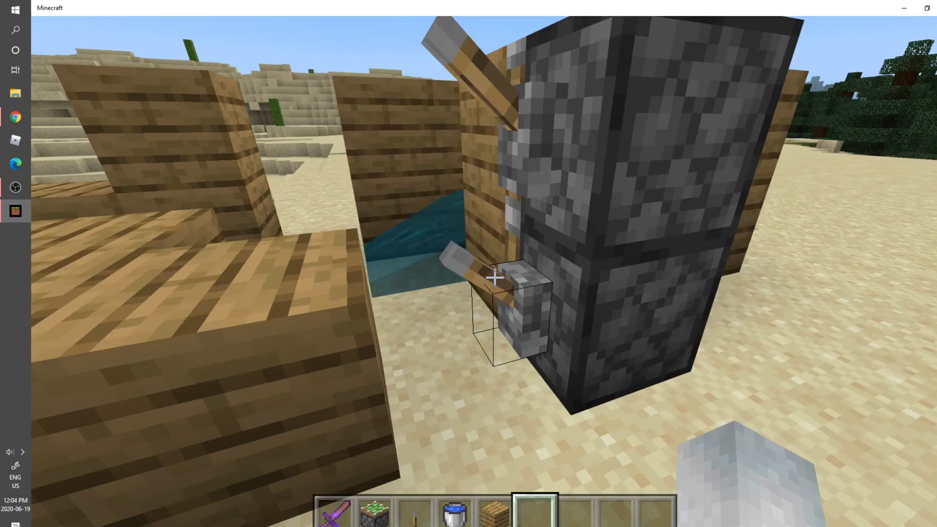
key(w)
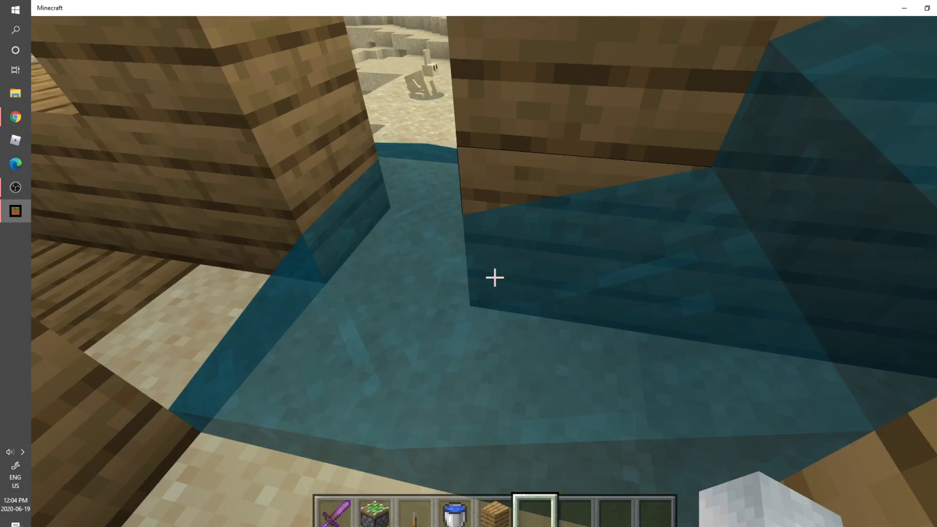
scroll(495, 277, up, 1)
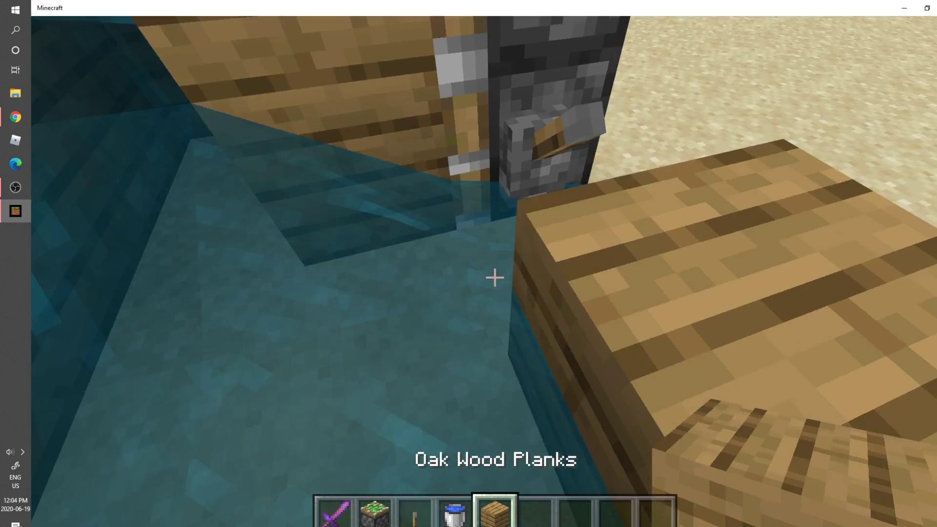
scroll(494, 277, down, 1)
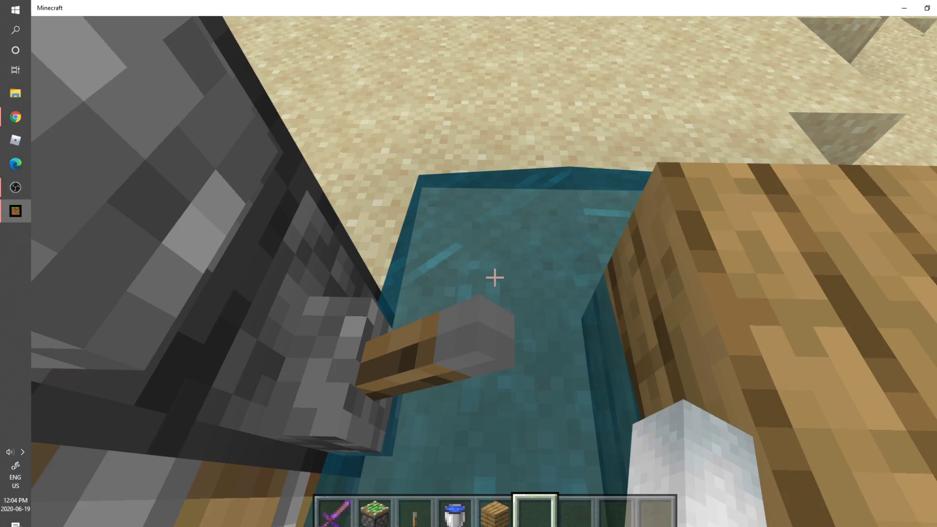
key(a)
key(a)
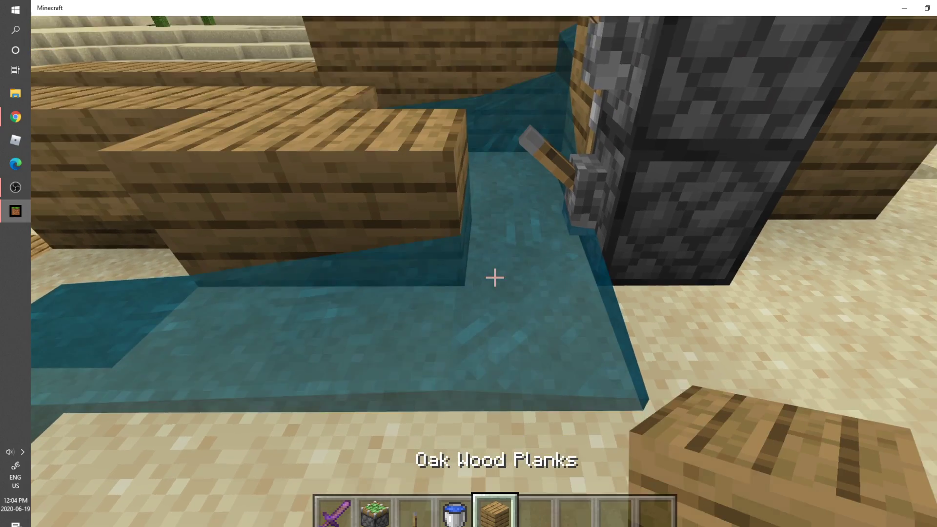
right_click(494, 277)
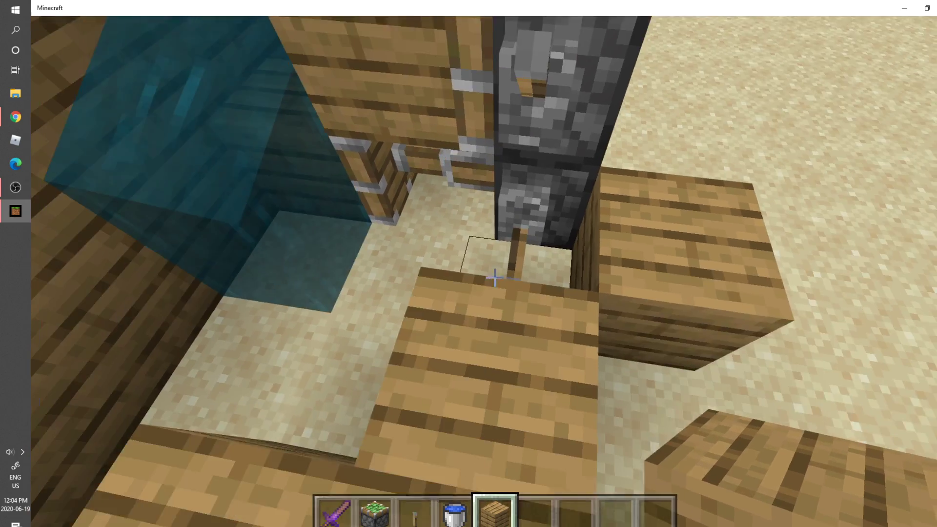
- Pour water from the bucket onto the sand at the piston column's base
right_click(495, 277)
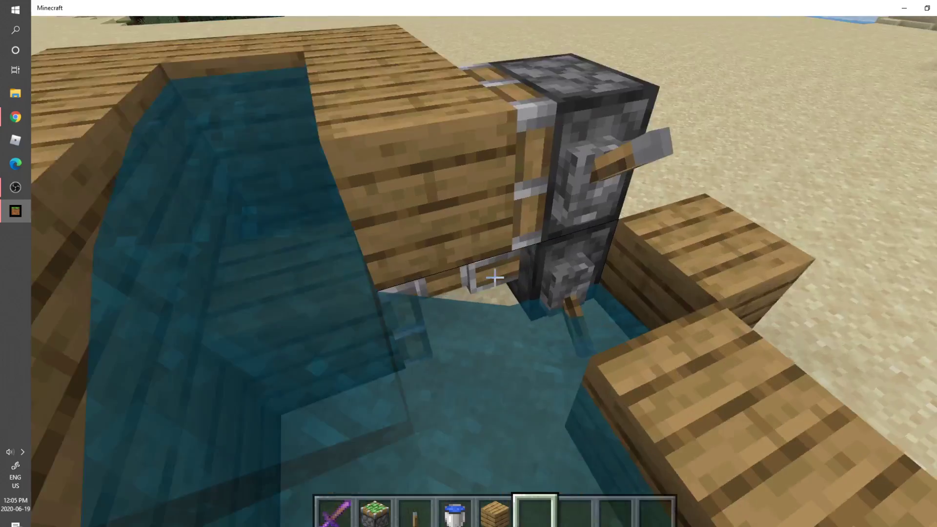
scroll(494, 277, down, 1)
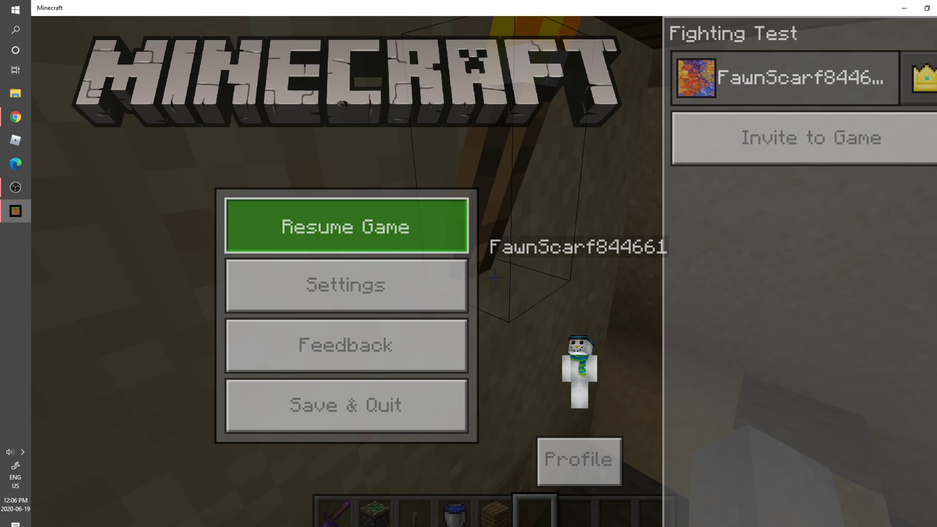
key(Escape)
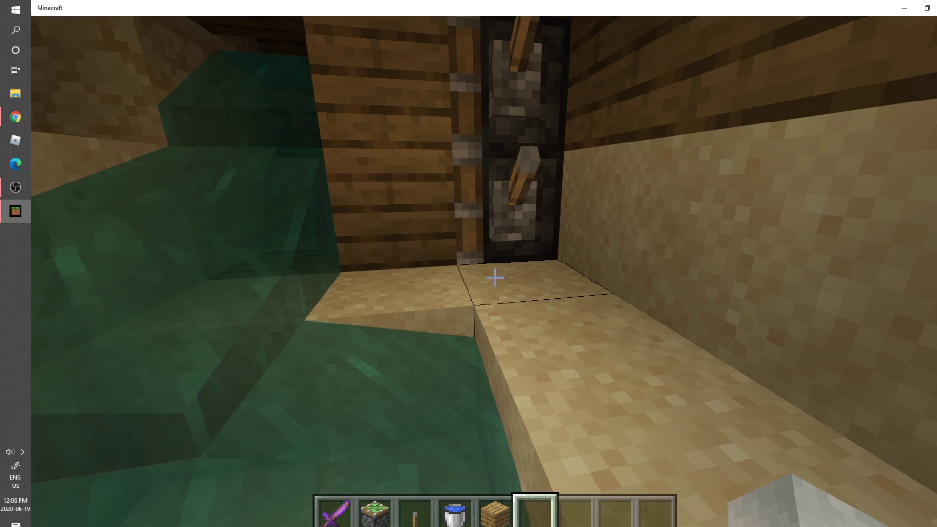
- Flip the lower shower lever and break a ceiling plank to open the roof
right_click(495, 277)
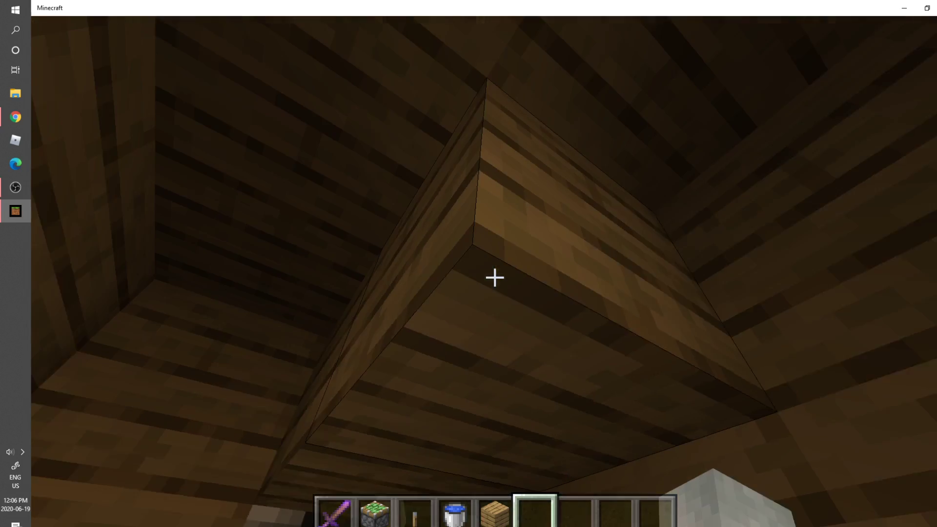
click(494, 277)
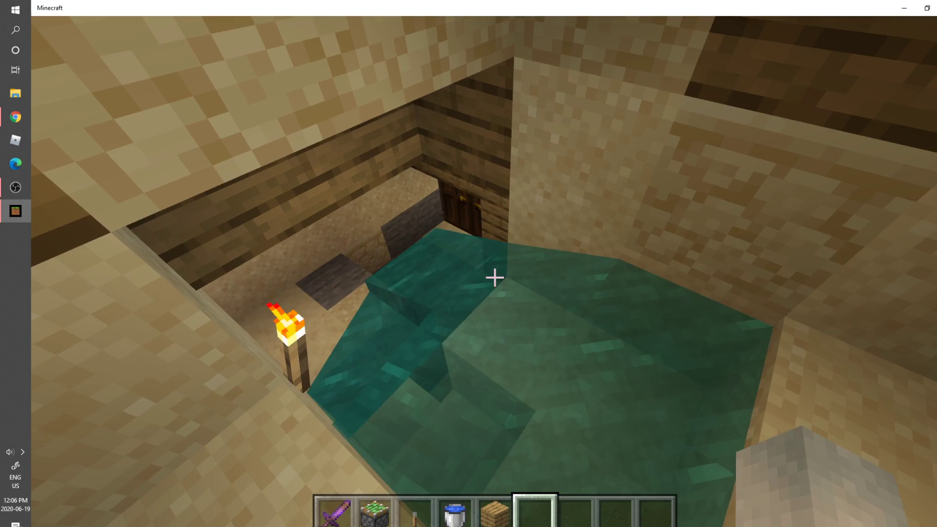
- Pause the game with Escape over the flooded basin and piston column
key(Escape)
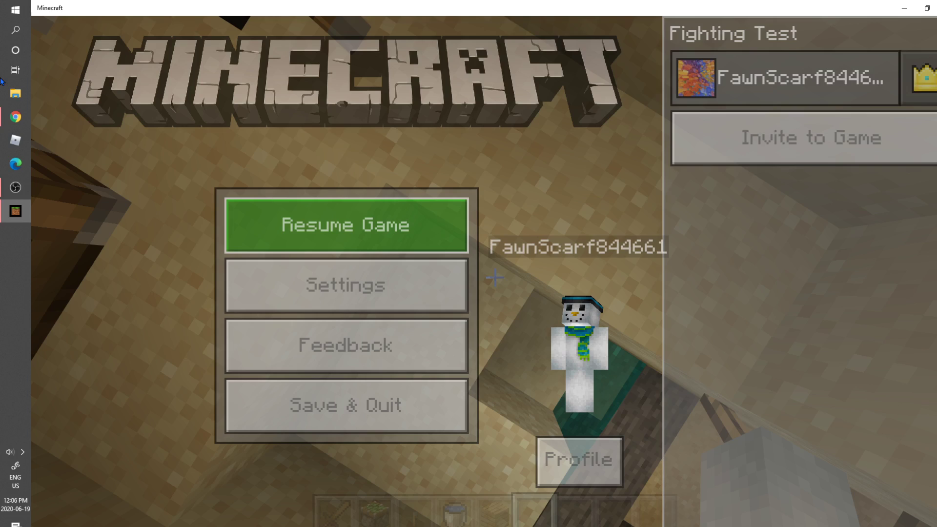